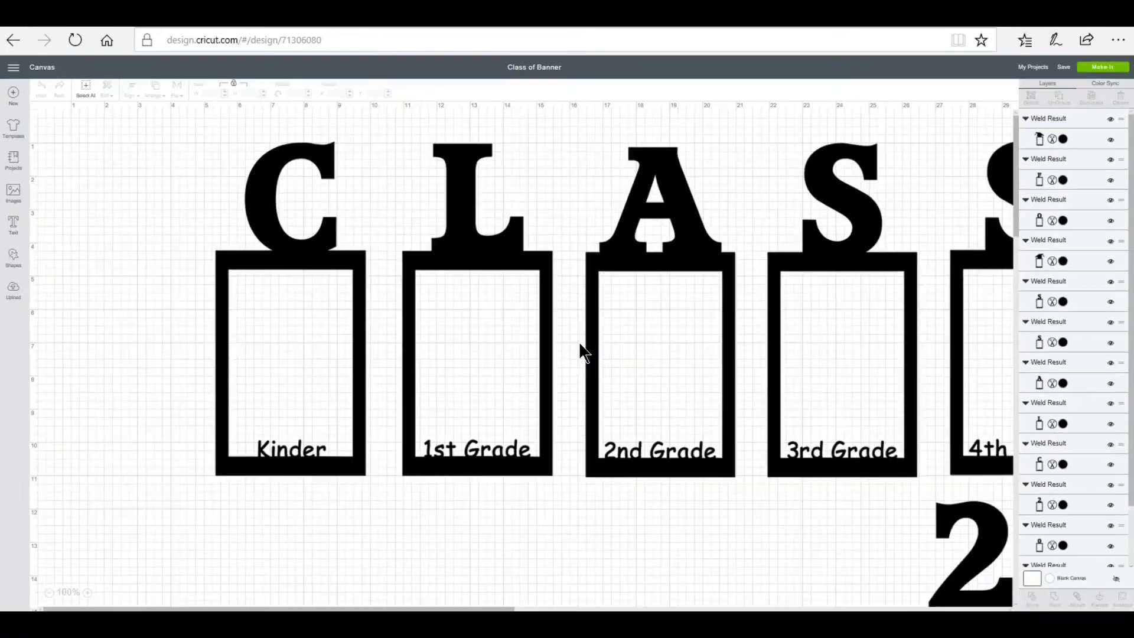
# Look over the whole Class of 2018 banner layout, from the Kinder frame to the 12th Grade frame
pyautogui.hotkey('ctrl', '-')
pyautogui.hotkey('ctrl', '-')
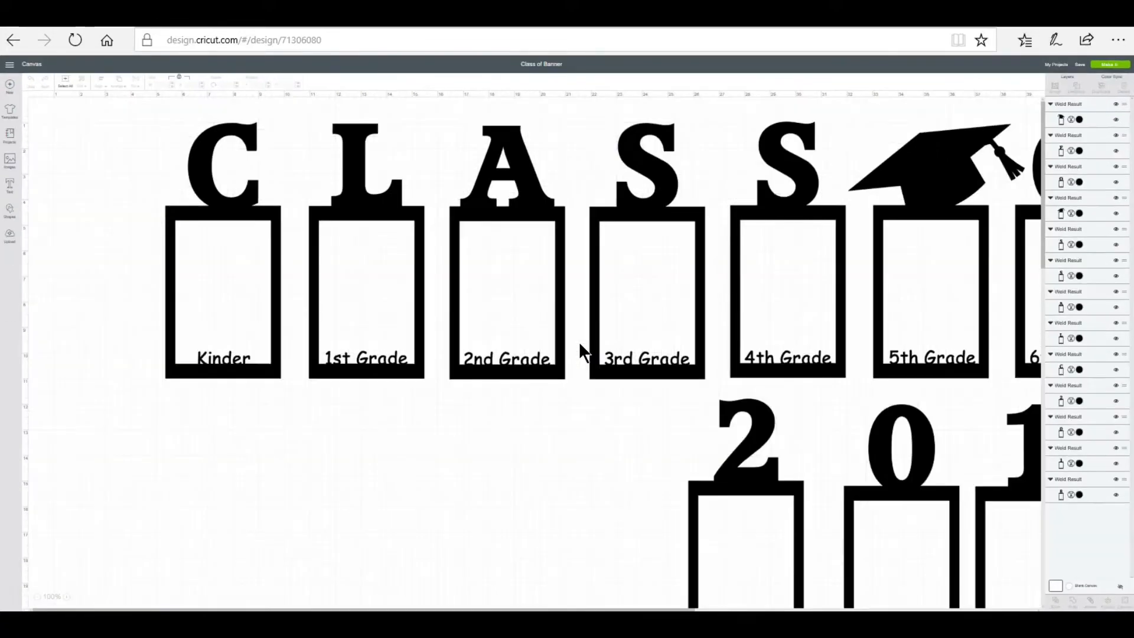
pyautogui.hotkey('ctrl', '-')
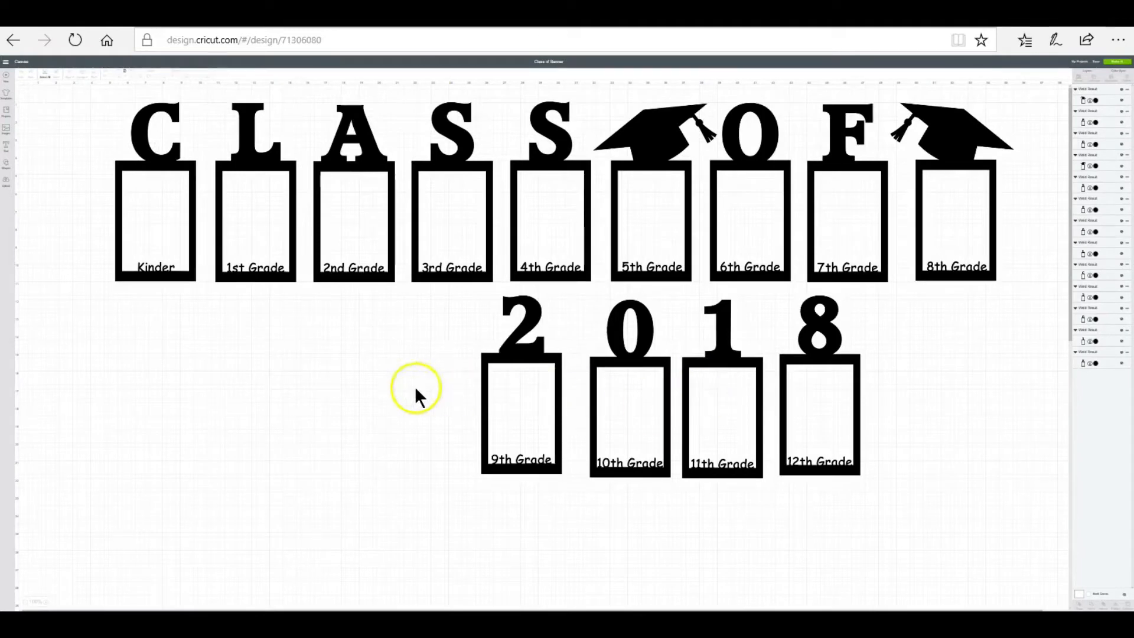
pyautogui.click(188, 275)
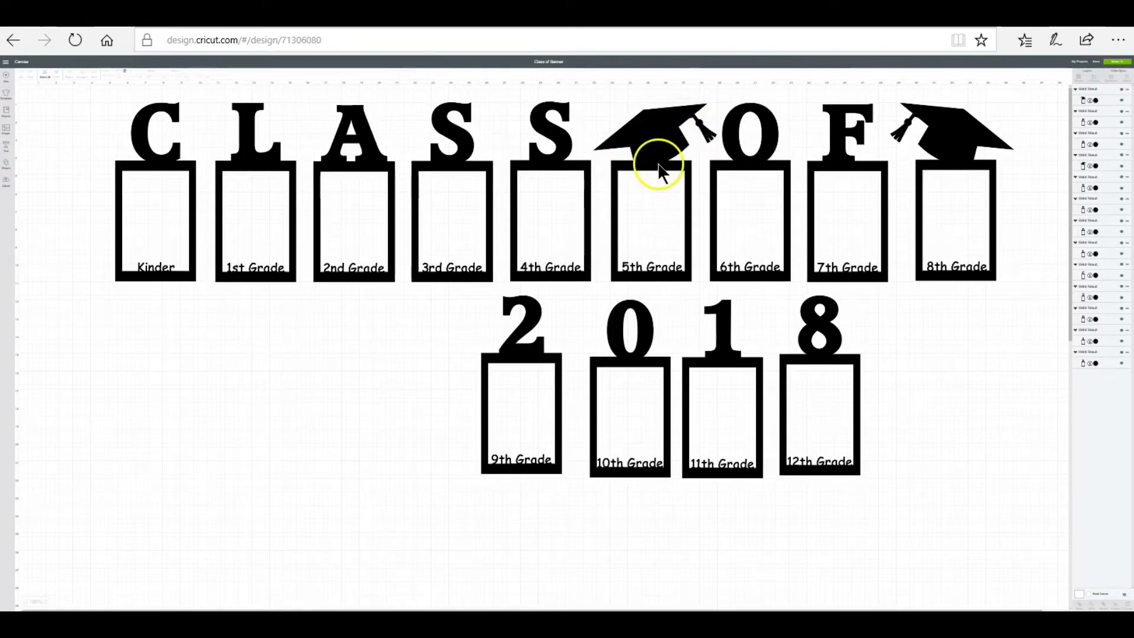
pyautogui.hotkey('ctrl', '+')
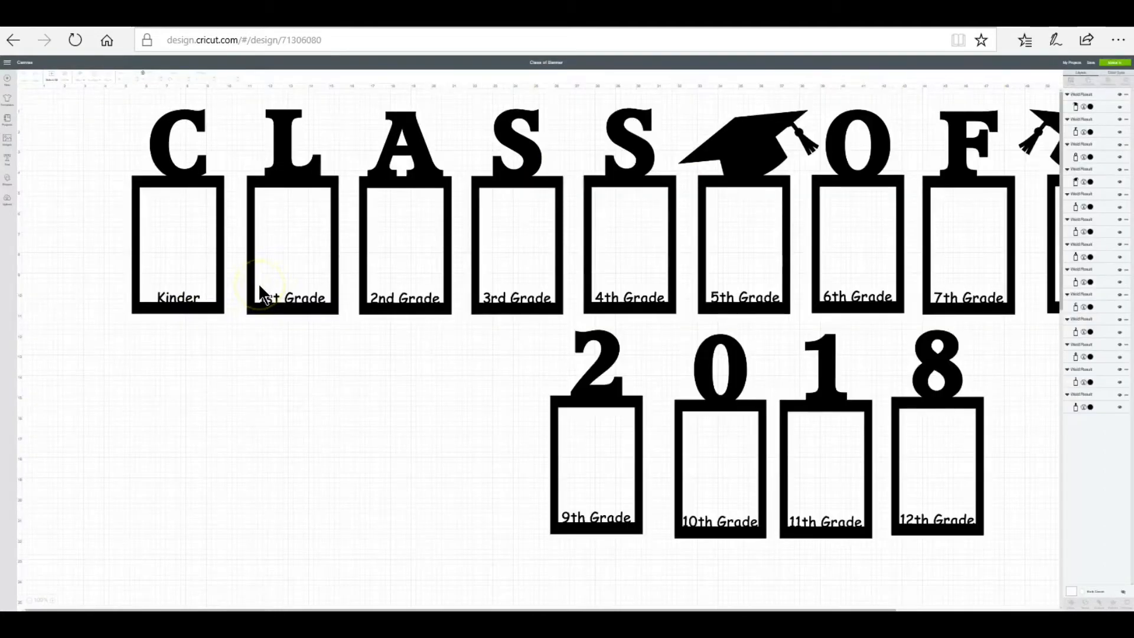
pyautogui.hotkey('ctrl', '+')
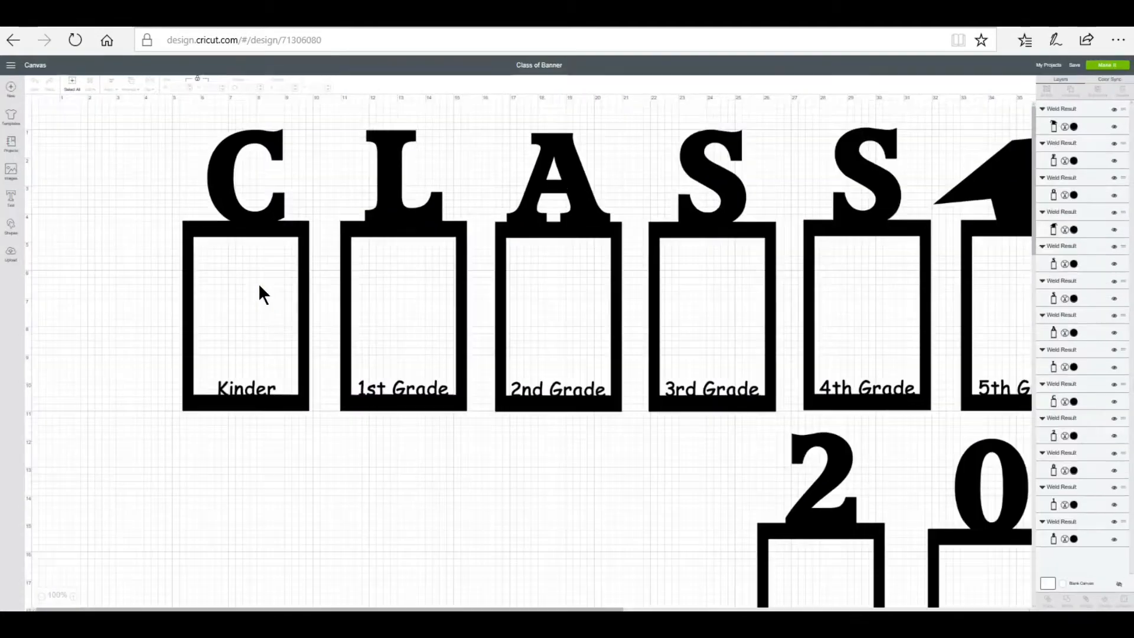
# Add a square shape to the canvas and place it beside the Kinder frame
pyautogui.click(19, 230)
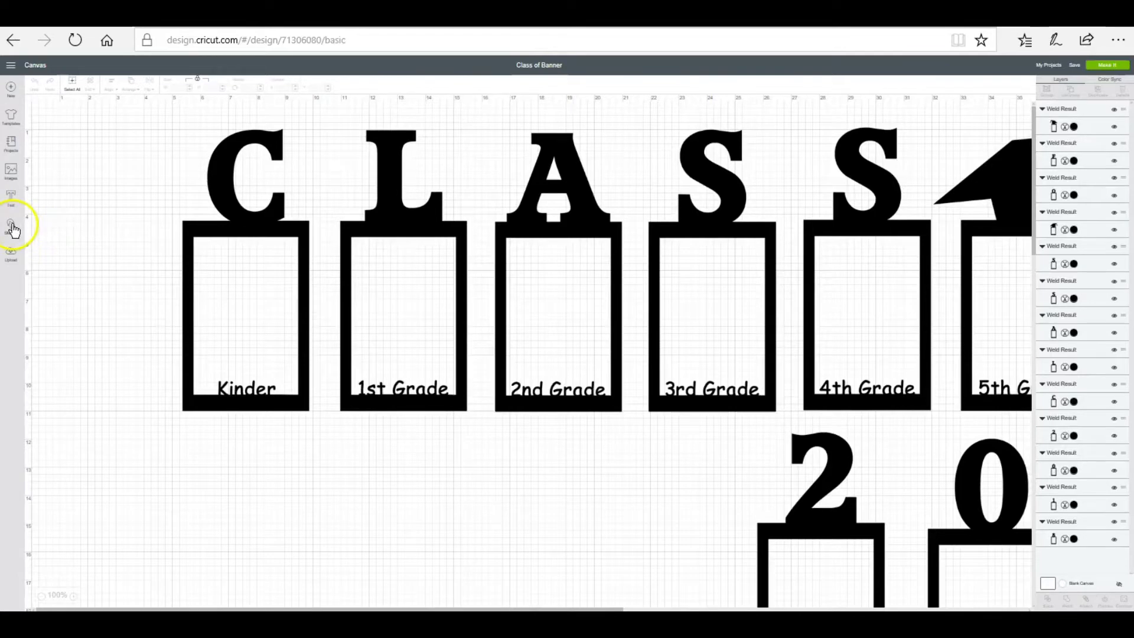
pyautogui.click(43, 173)
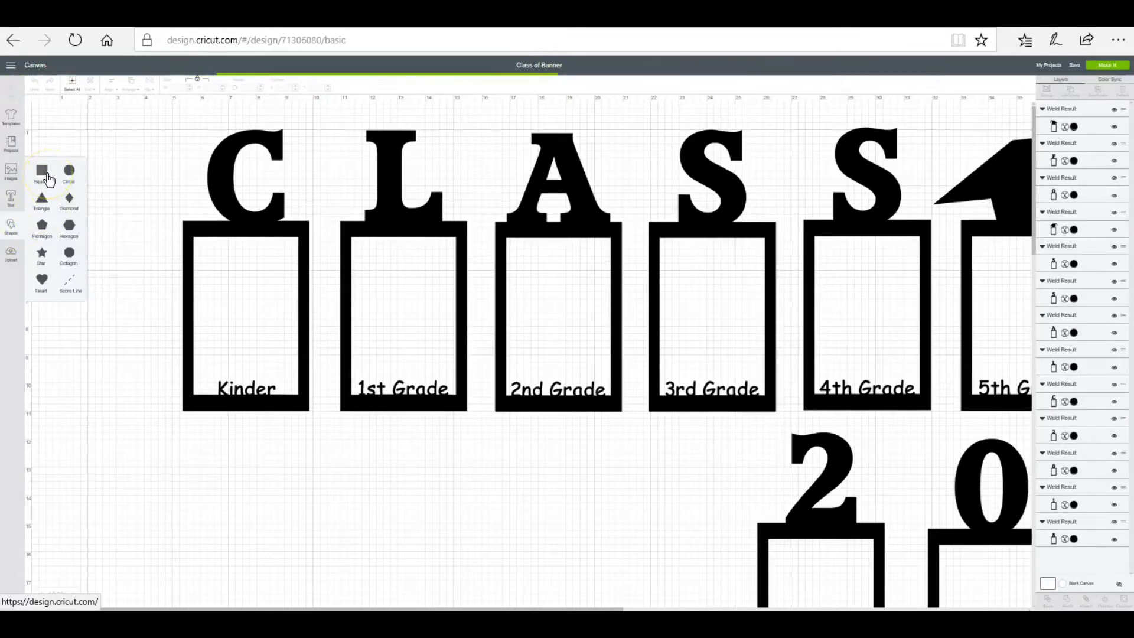
pyautogui.moveTo(131, 188); pyautogui.dragTo(139, 283)
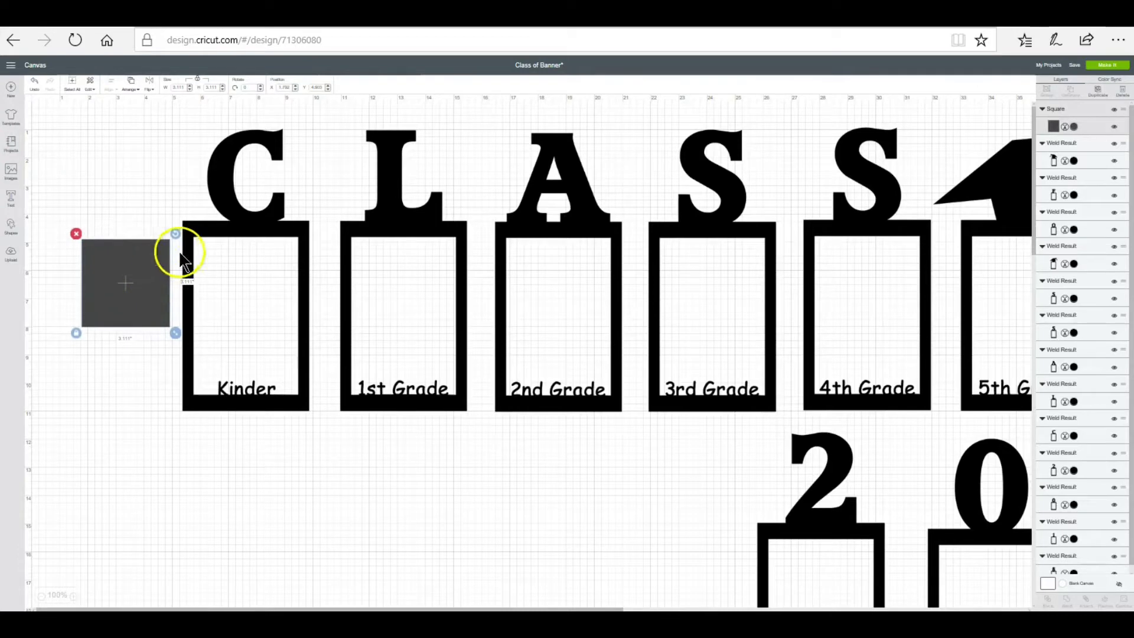
# Unlock the square's proportions, make it 3.75" wide and 5.75" high, and move it clear of the Kinder frame
pyautogui.click(269, 234)
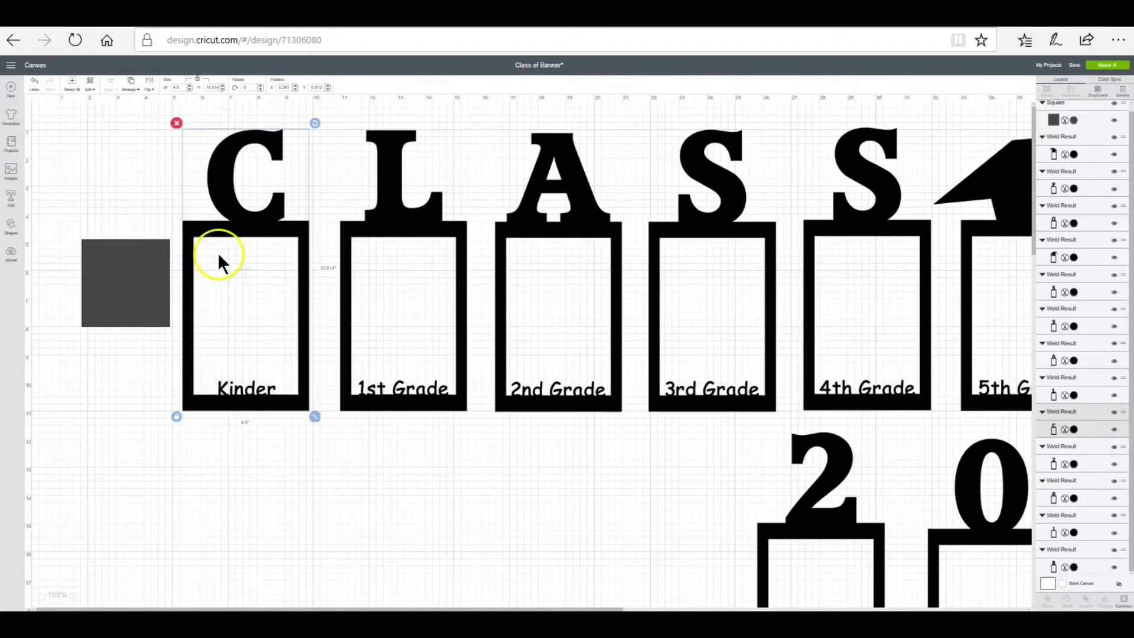
pyautogui.click(116, 273)
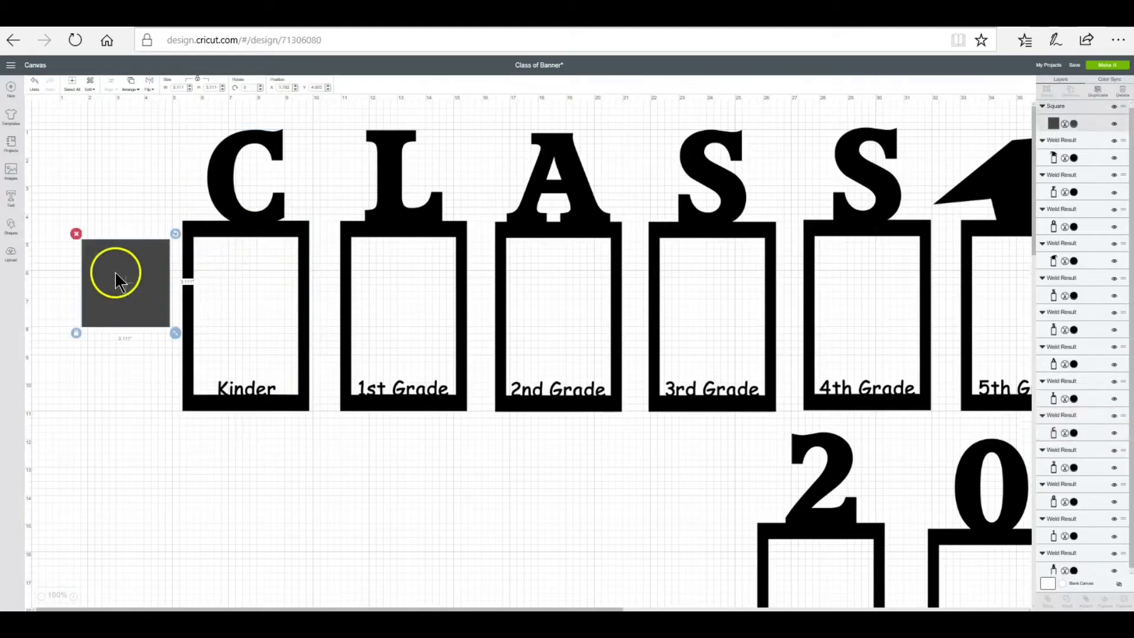
pyautogui.click(179, 88)
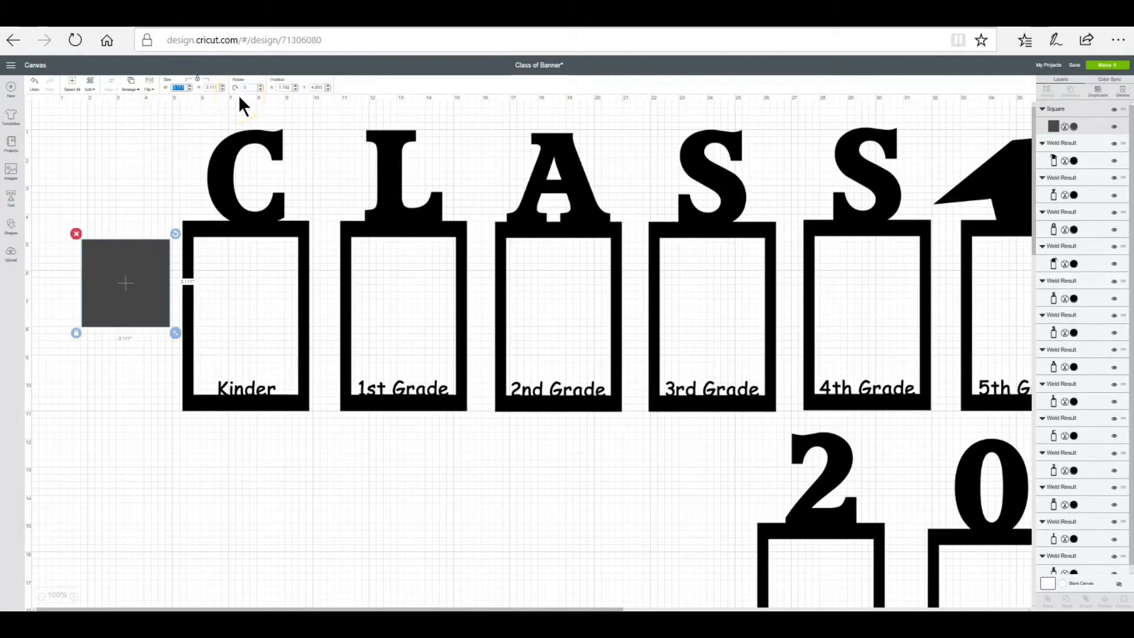
pyautogui.write('3.75')
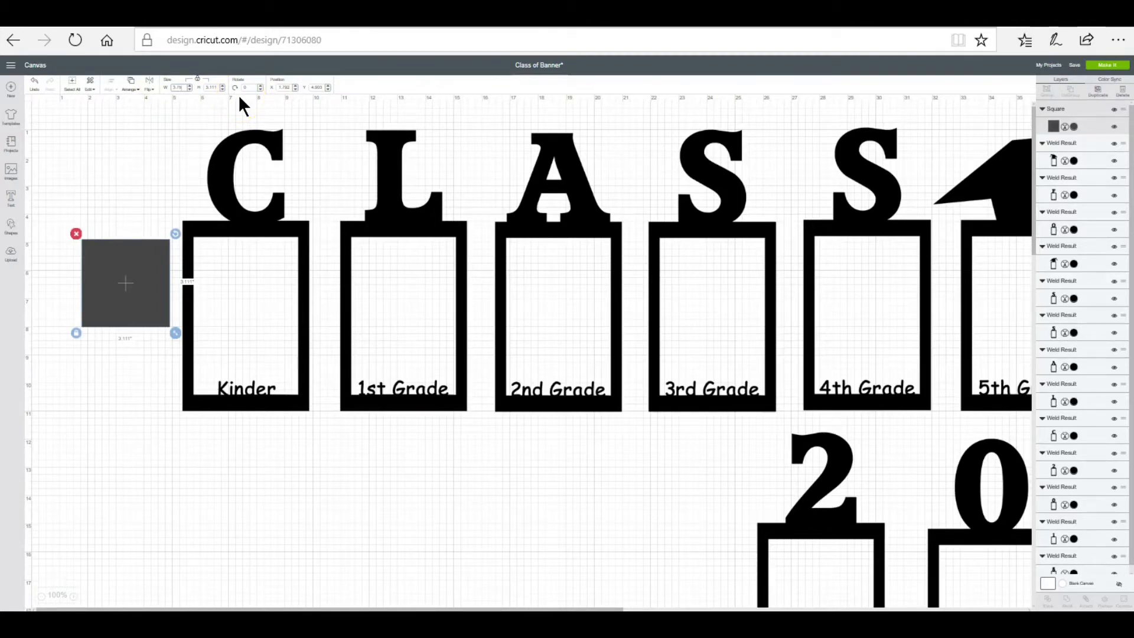
pyautogui.click(198, 79)
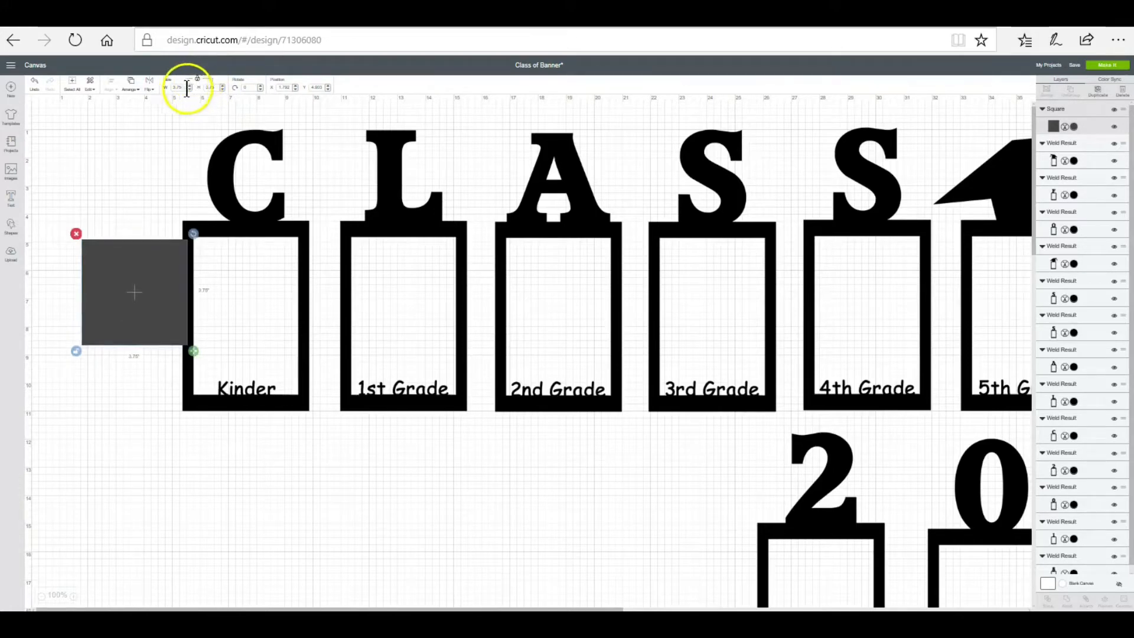
pyautogui.press('Tab')
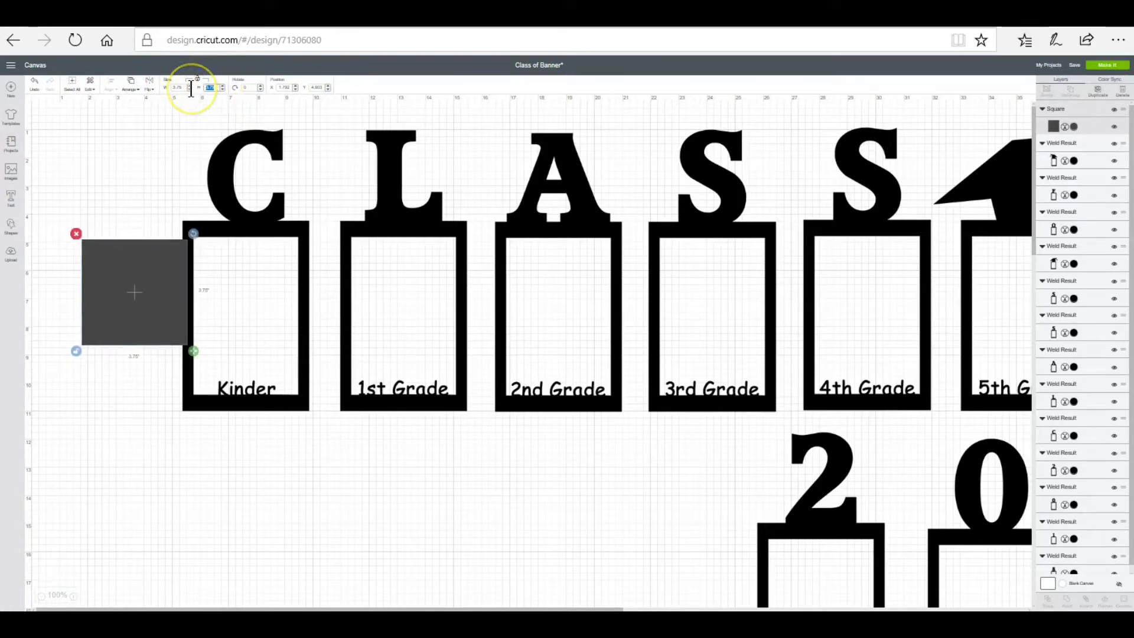
pyautogui.write('5.75')
pyautogui.press('Return')
pyautogui.moveTo(161, 278); pyautogui.dragTo(104, 243)
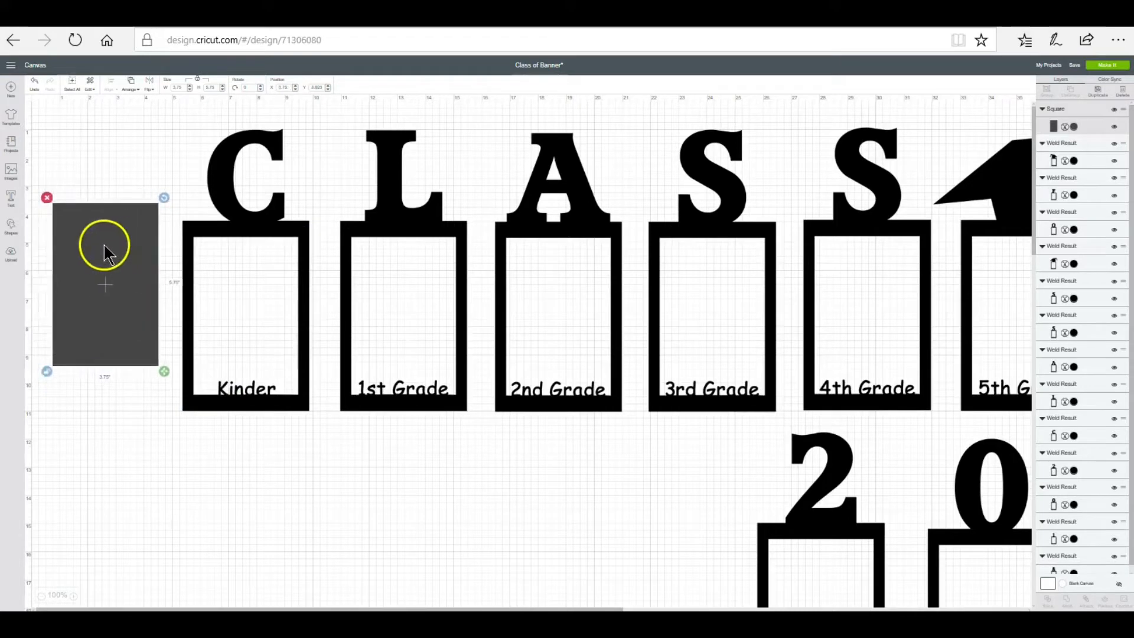
# Copy and paste the 3.75" by 5.75" rectangle and position the copy over the original
pyautogui.rightClick(101, 256)
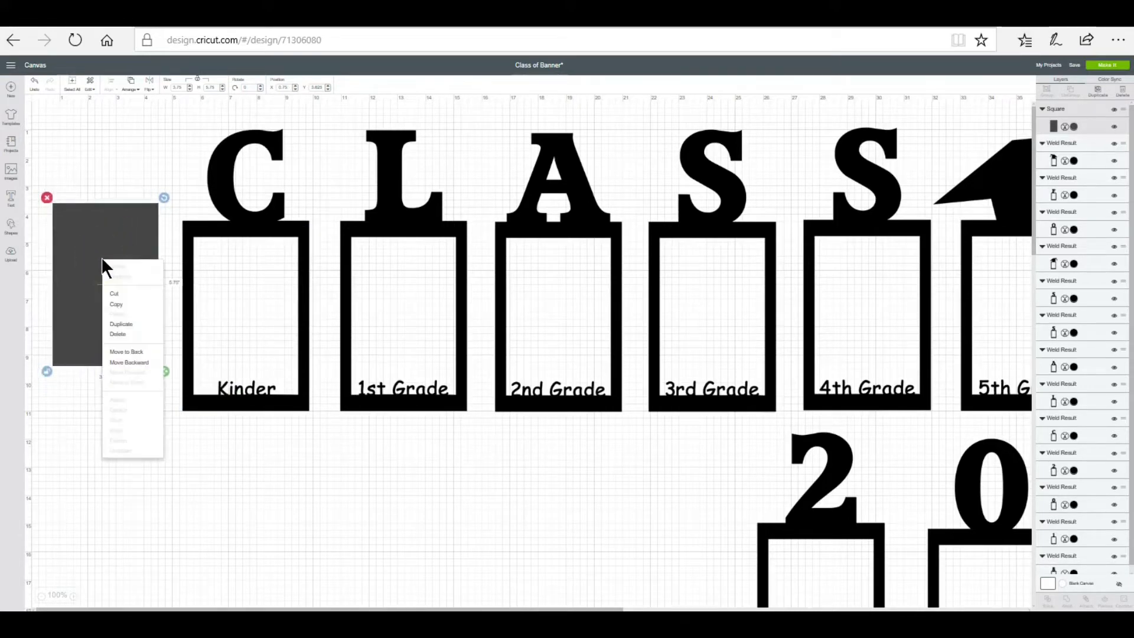
pyautogui.click(125, 304)
pyautogui.rightClick(120, 321)
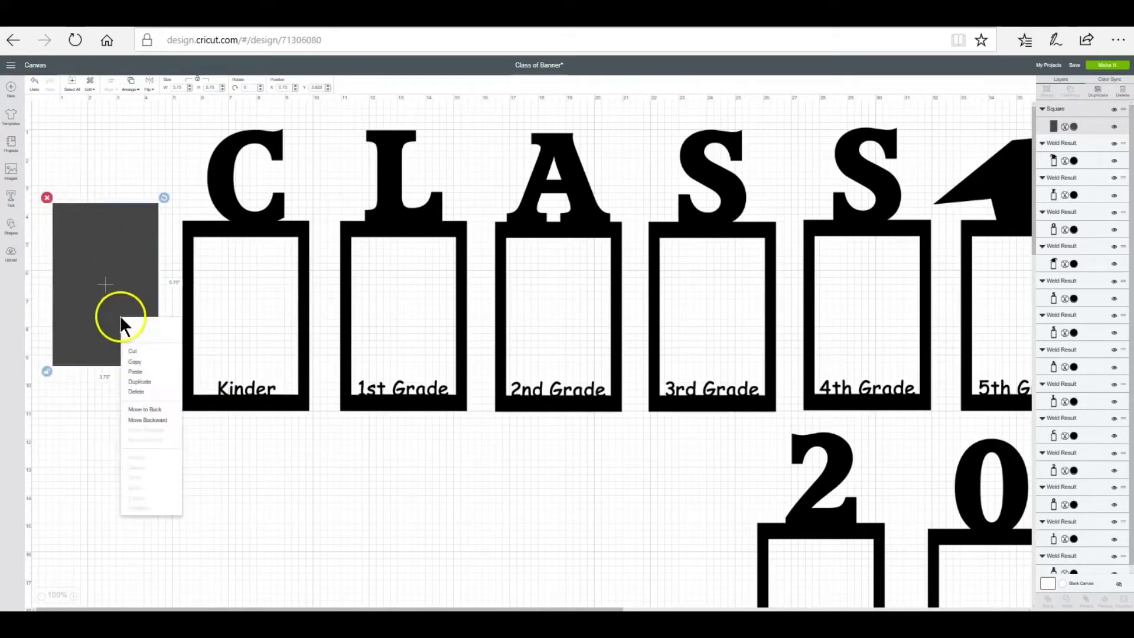
pyautogui.click(151, 373)
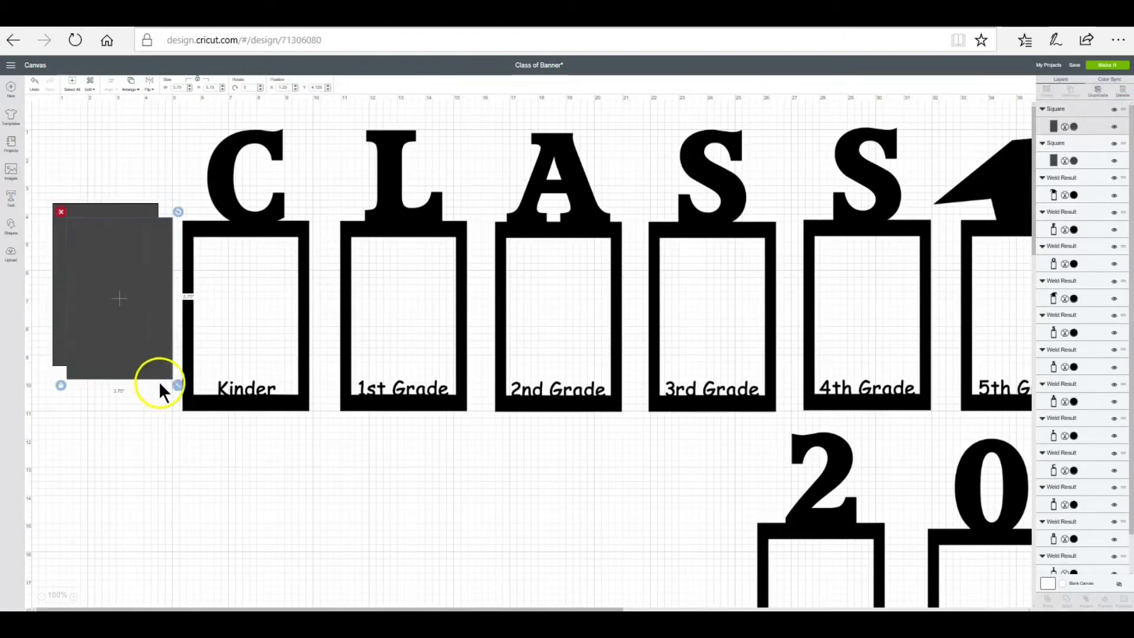
pyautogui.moveTo(138, 345); pyautogui.dragTo(119, 321)
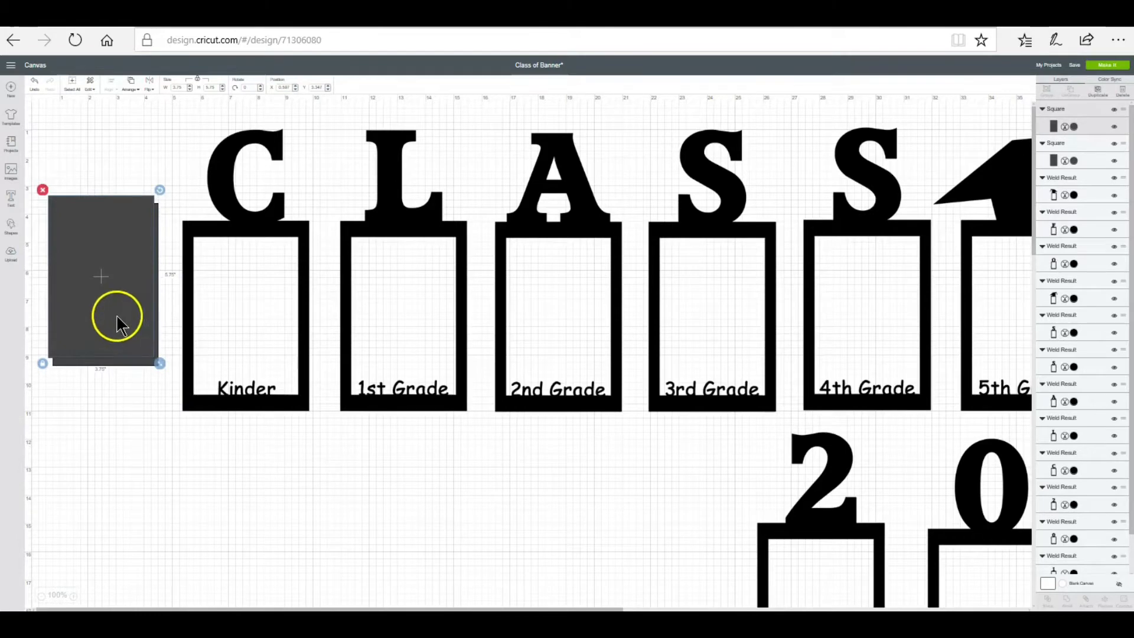
# Set the copied rectangle's width to 4.25" with its proportions locked
pyautogui.click(190, 88)
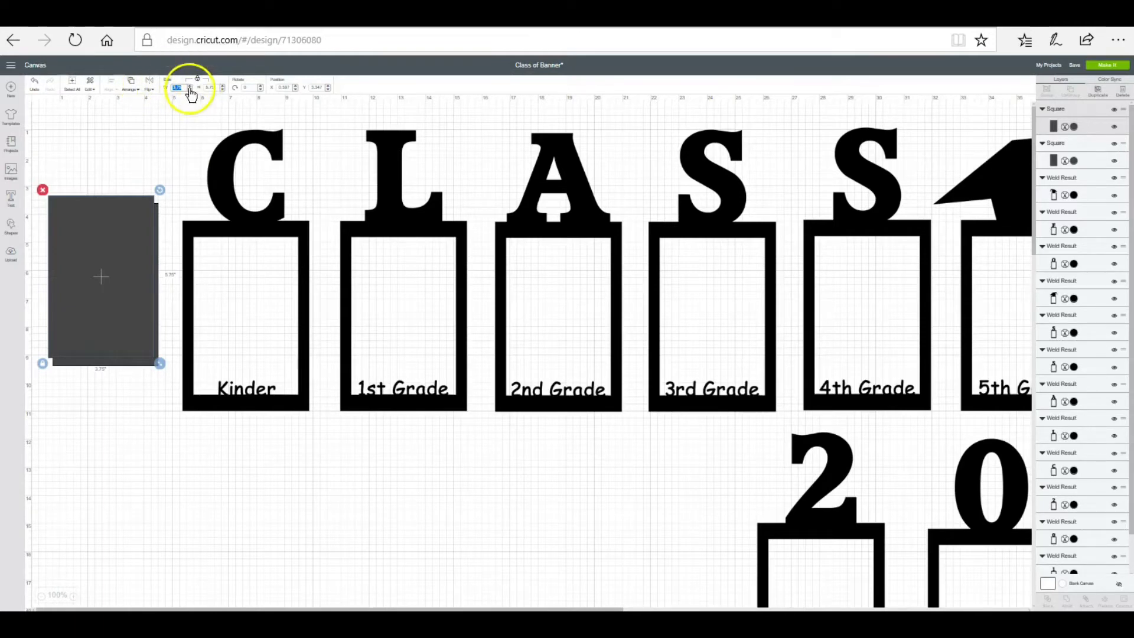
pyautogui.write('4.25')
pyautogui.press('Return')
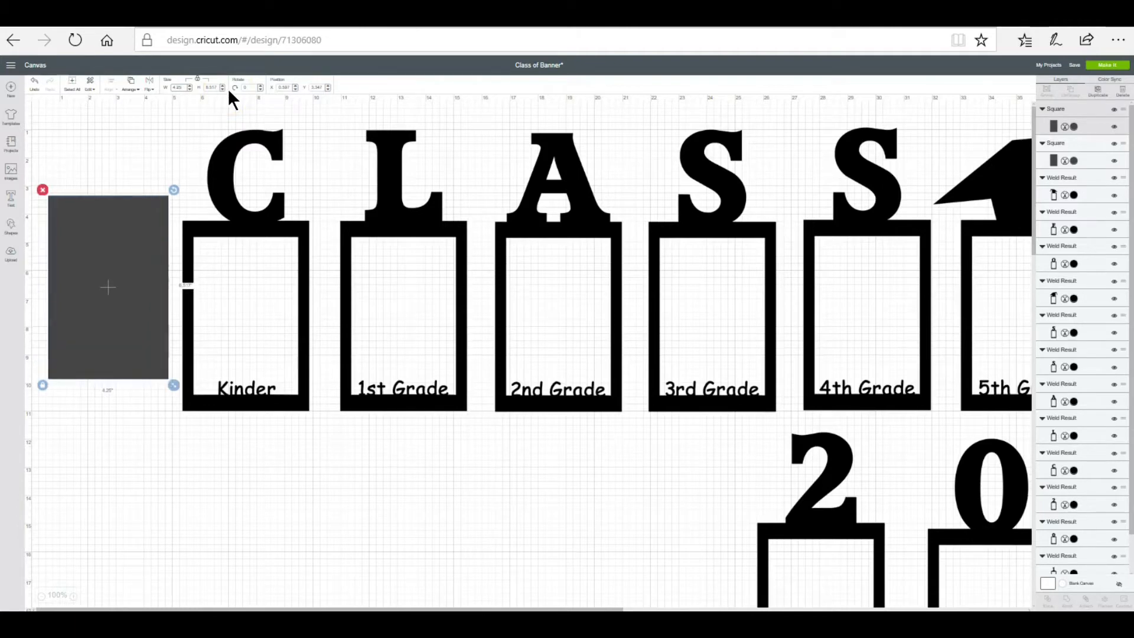
# Move the larger and smaller rectangles side by side into the empty area below the Kinder frame
pyautogui.click(203, 139)
pyautogui.click(134, 276)
pyautogui.moveTo(133, 274); pyautogui.dragTo(169, 502)
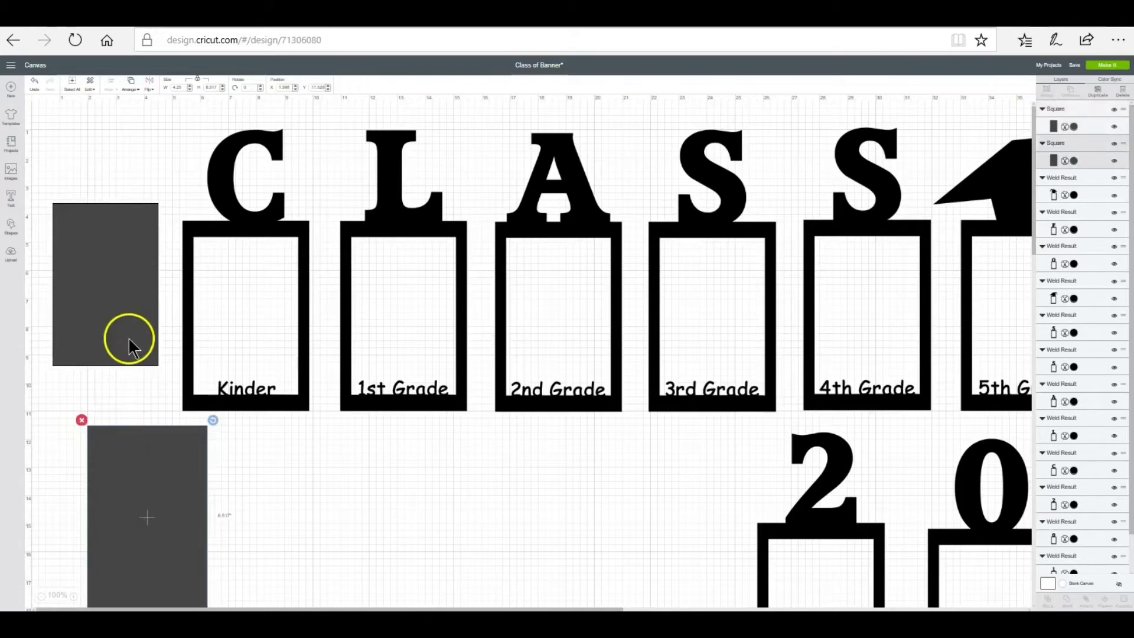
pyautogui.moveTo(127, 337); pyautogui.dragTo(298, 585)
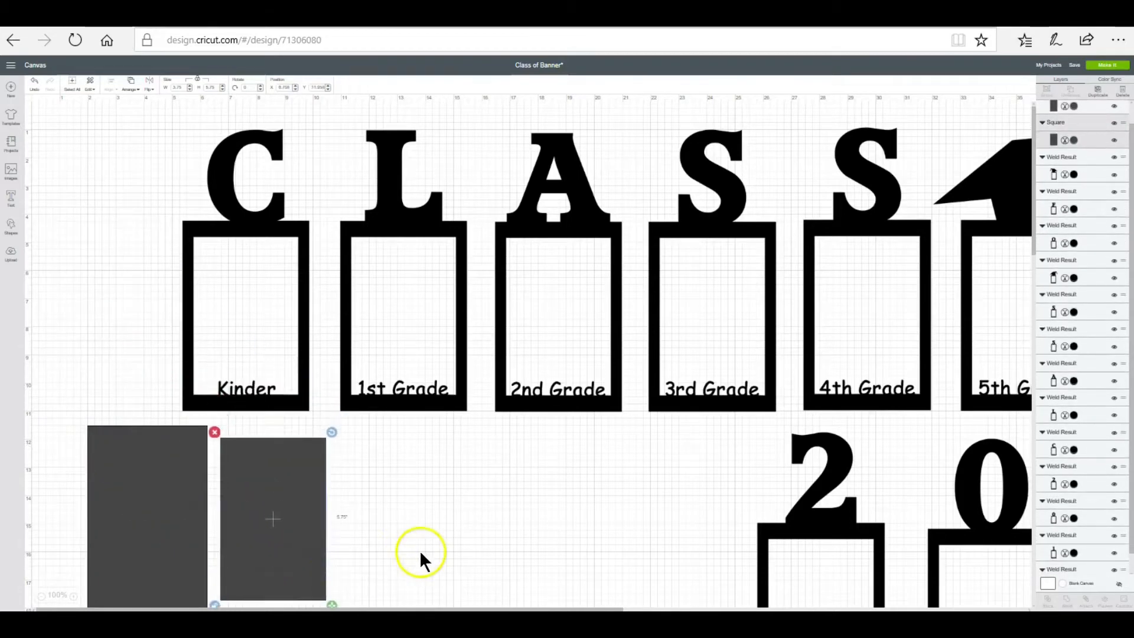
# Select both rectangles and center-align them so the smaller one sits in the middle of the larger one
pyautogui.scroll(-3, 419, 551)
pyautogui.moveTo(369, 553); pyautogui.dragTo(66, 417)
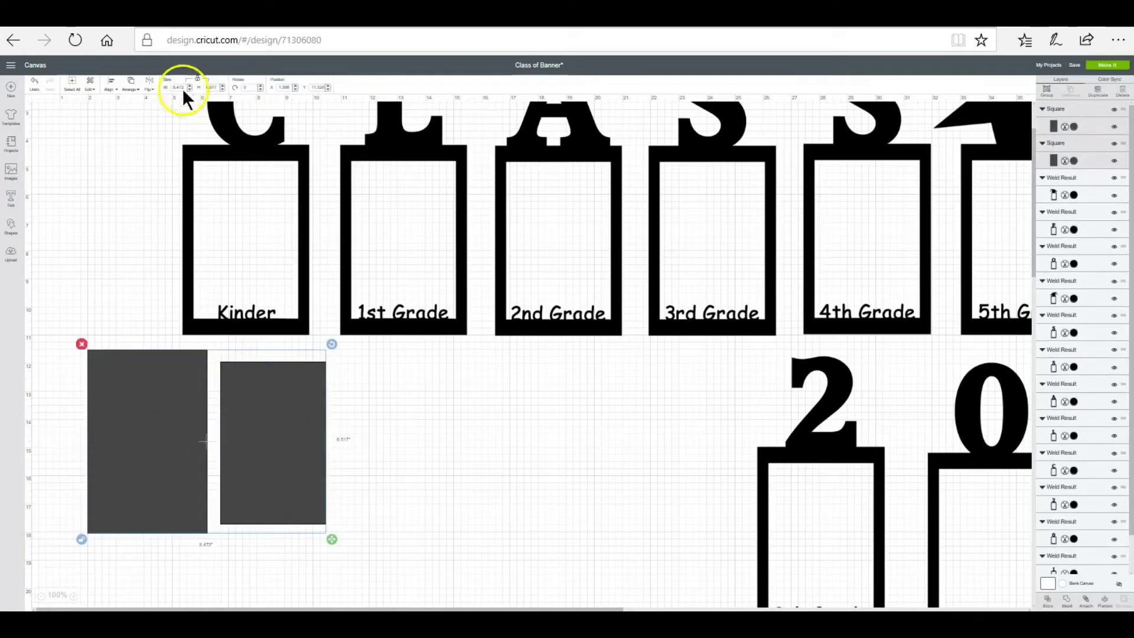
pyautogui.click(110, 87)
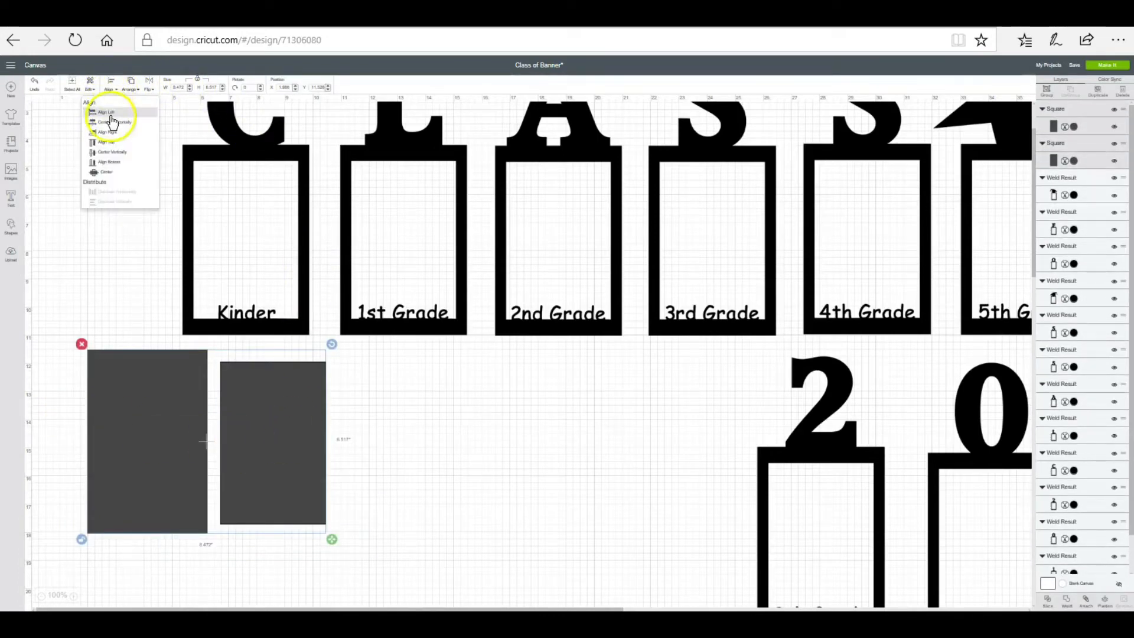
pyautogui.click(106, 173)
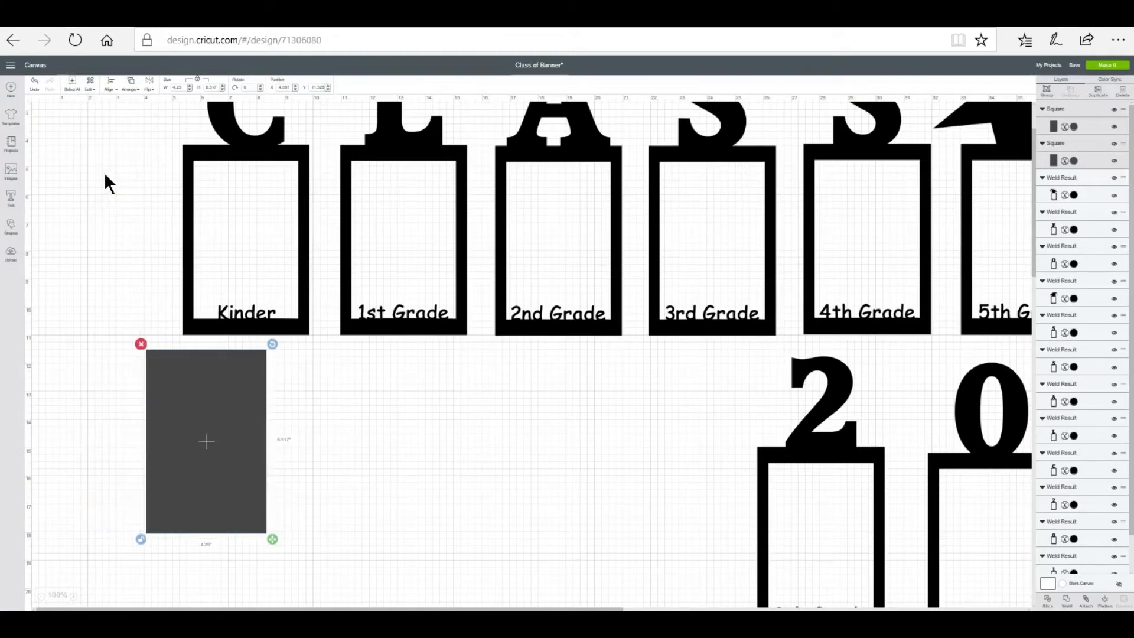
# Slice the two centered rectangles to cut the smaller one out of the larger one
pyautogui.click(359, 489)
pyautogui.scroll(-3, 360, 489)
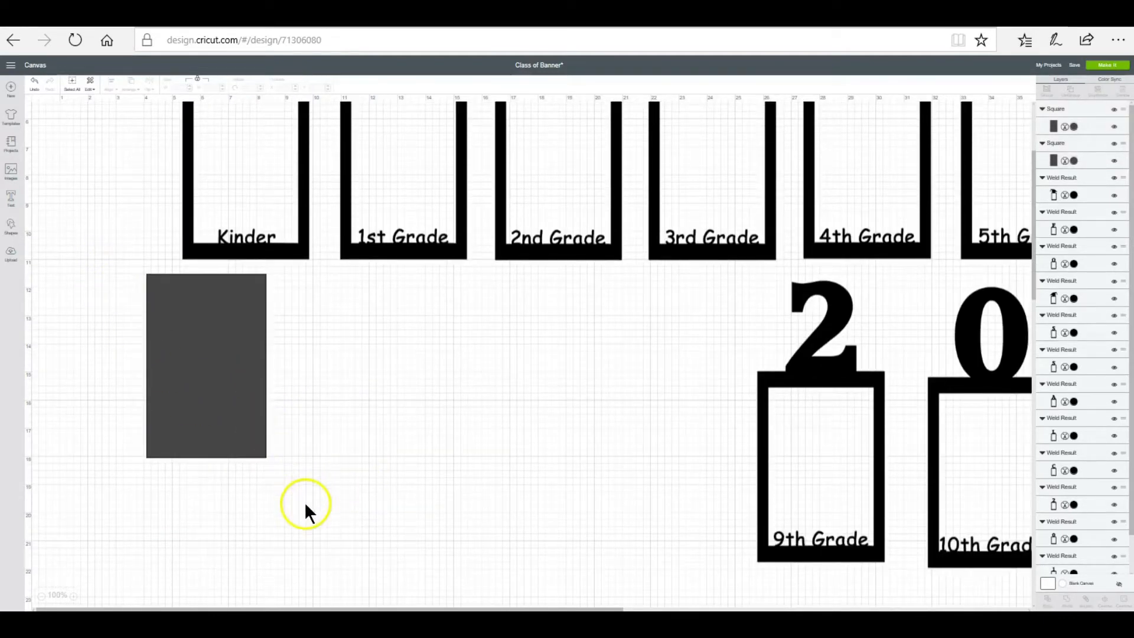
pyautogui.moveTo(304, 502); pyautogui.dragTo(80, 346)
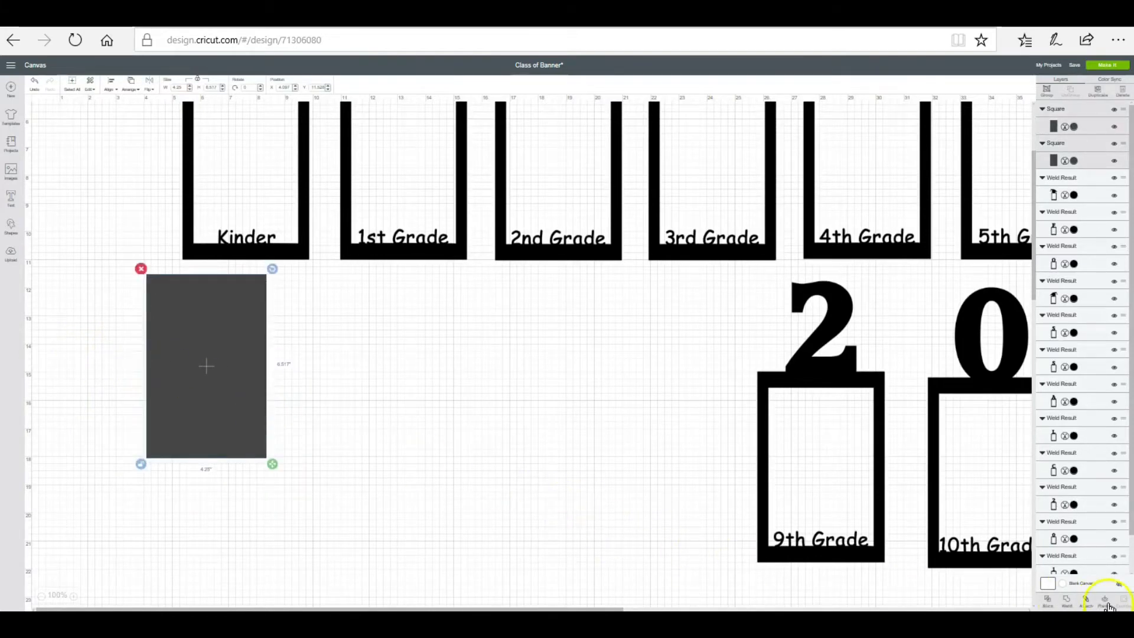
pyautogui.click(1048, 601)
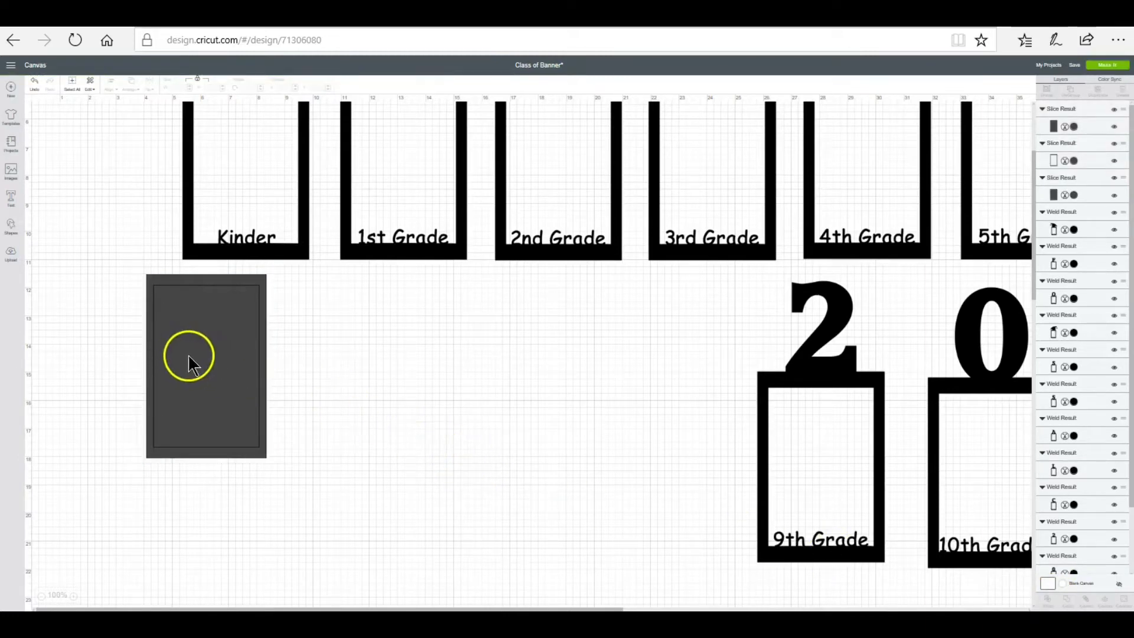
# Pull the slice results apart and delete the two solid rectangles, keeping only the hollow frame
pyautogui.moveTo(192, 355); pyautogui.dragTo(425, 413)
pyautogui.moveTo(223, 335); pyautogui.dragTo(130, 351)
pyautogui.moveTo(254, 368); pyautogui.dragTo(418, 436)
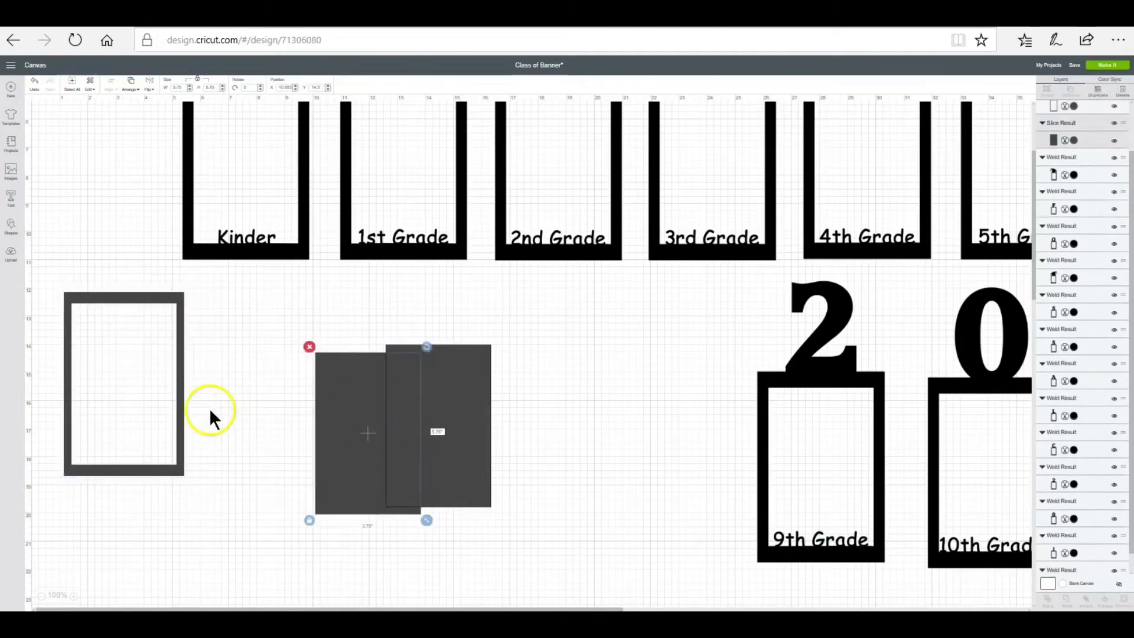
pyautogui.moveTo(138, 299); pyautogui.dragTo(213, 323)
pyautogui.click(343, 431)
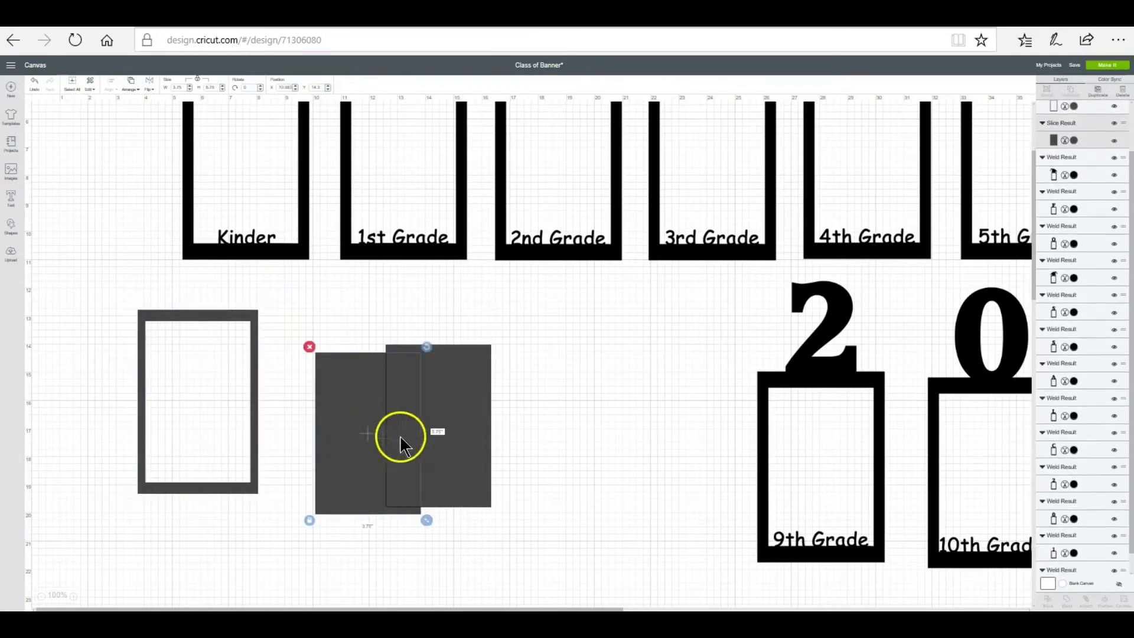
pyautogui.press('Delete')
pyautogui.press('Delete')
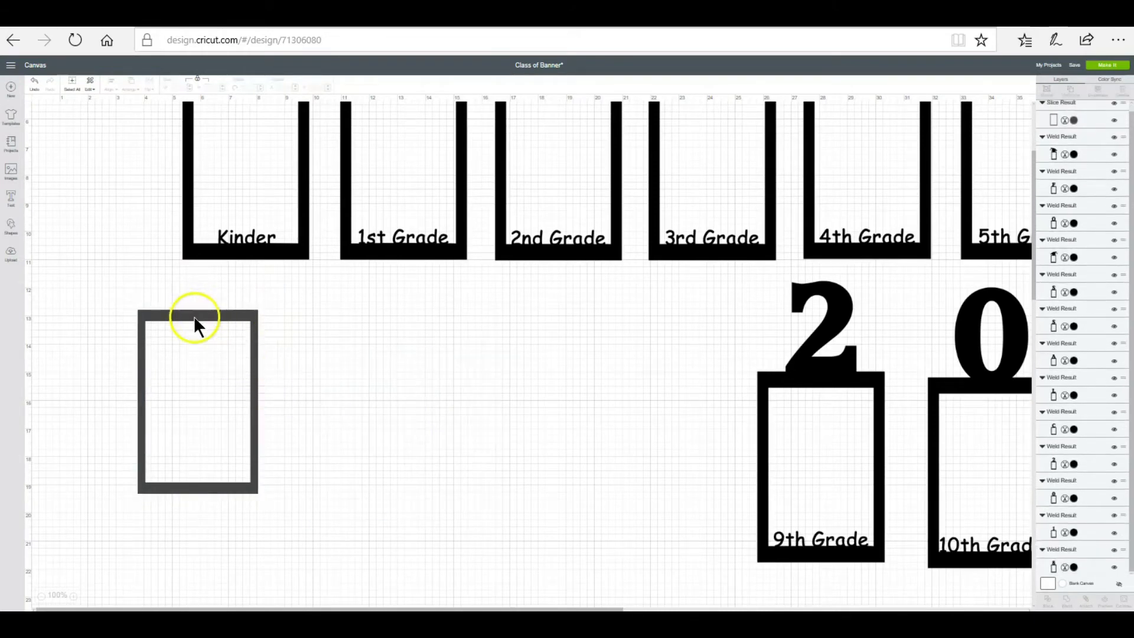
# Reposition the new hollow frame in the open space below the Kinder frame
pyautogui.moveTo(193, 317); pyautogui.dragTo(222, 313)
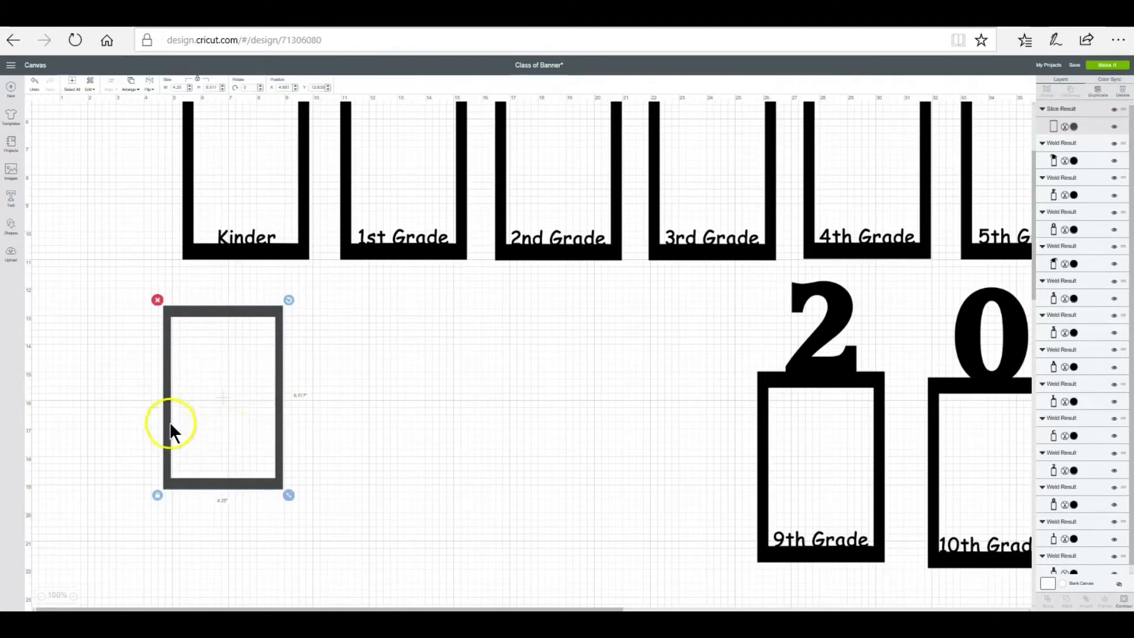
pyautogui.moveTo(234, 313); pyautogui.dragTo(277, 360)
pyautogui.scroll(3, 380, 397)
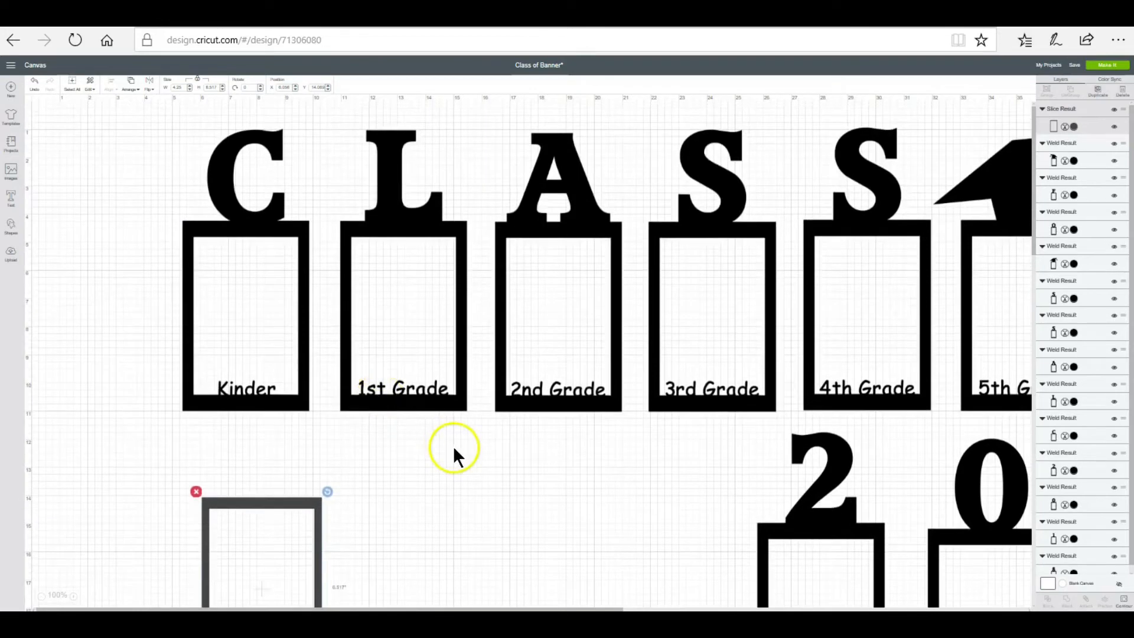
pyautogui.scroll(-3, 454, 447)
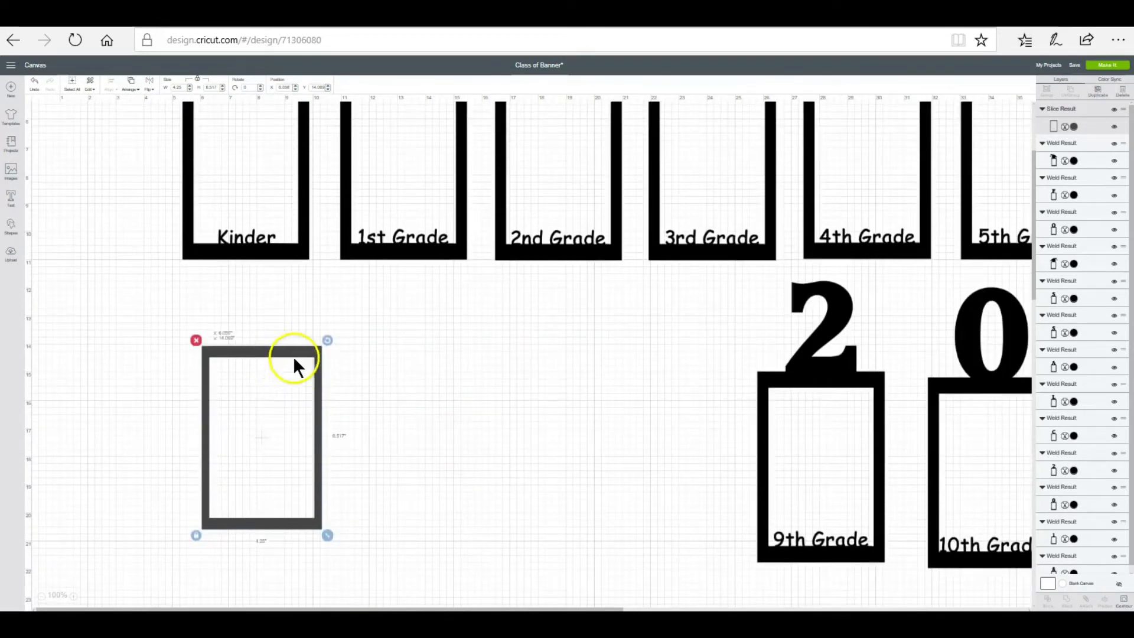
# Shift the hollow frame slightly right and down, then add a text object reading "Kinder" to the canvas
pyautogui.moveTo(294, 366); pyautogui.dragTo(317, 366)
pyautogui.click(455, 391)
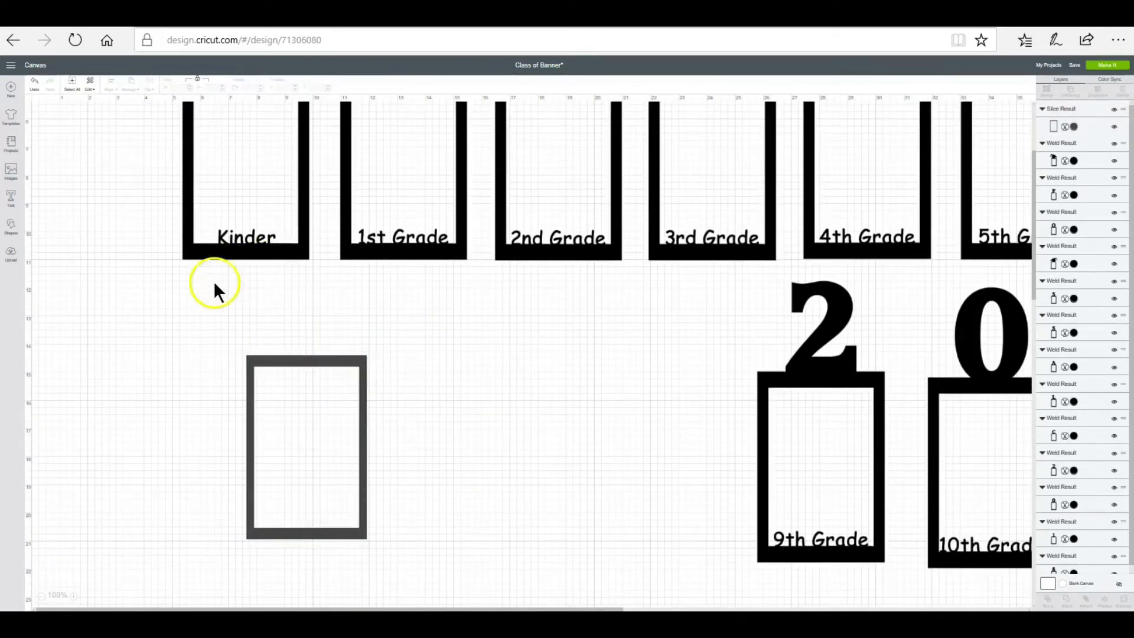
pyautogui.click(11, 200)
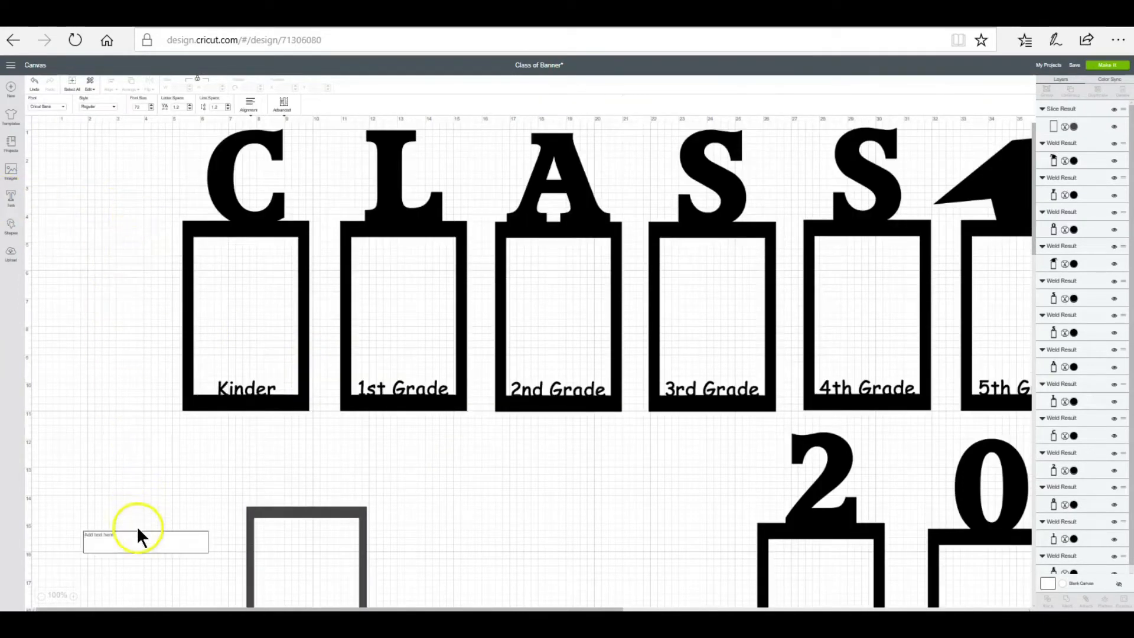
pyautogui.write('Kinder')
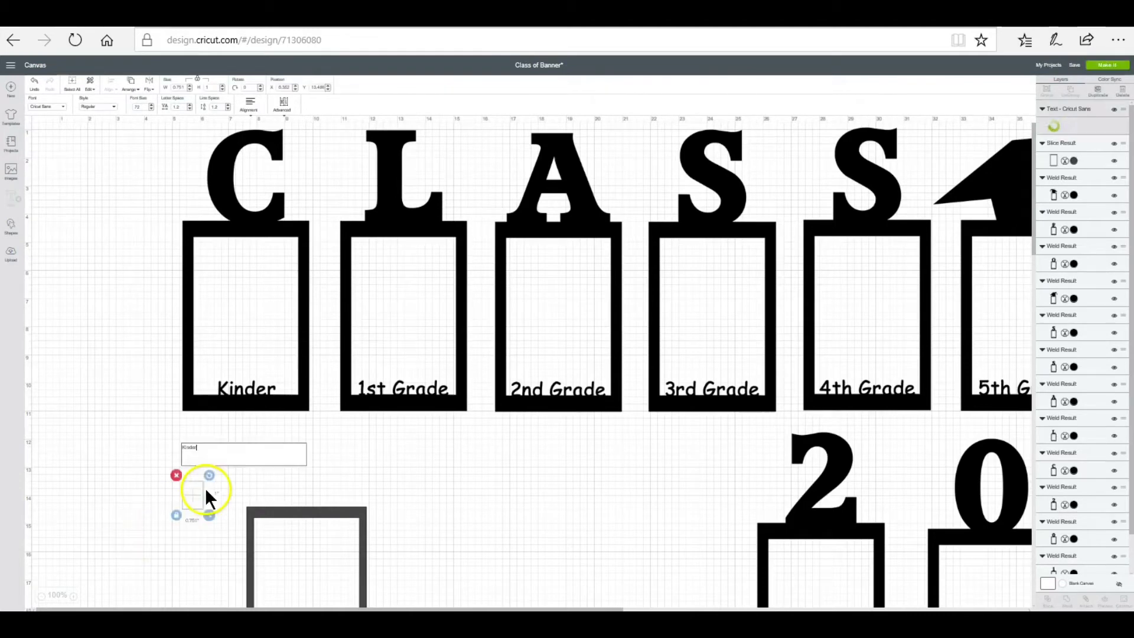
pyautogui.click(438, 501)
# Position the Kinder text inside the hollow frame so its letters overlap the frame's bottom bar
pyautogui.scroll(-1, 438, 501)
pyautogui.scroll(-1, 437, 501)
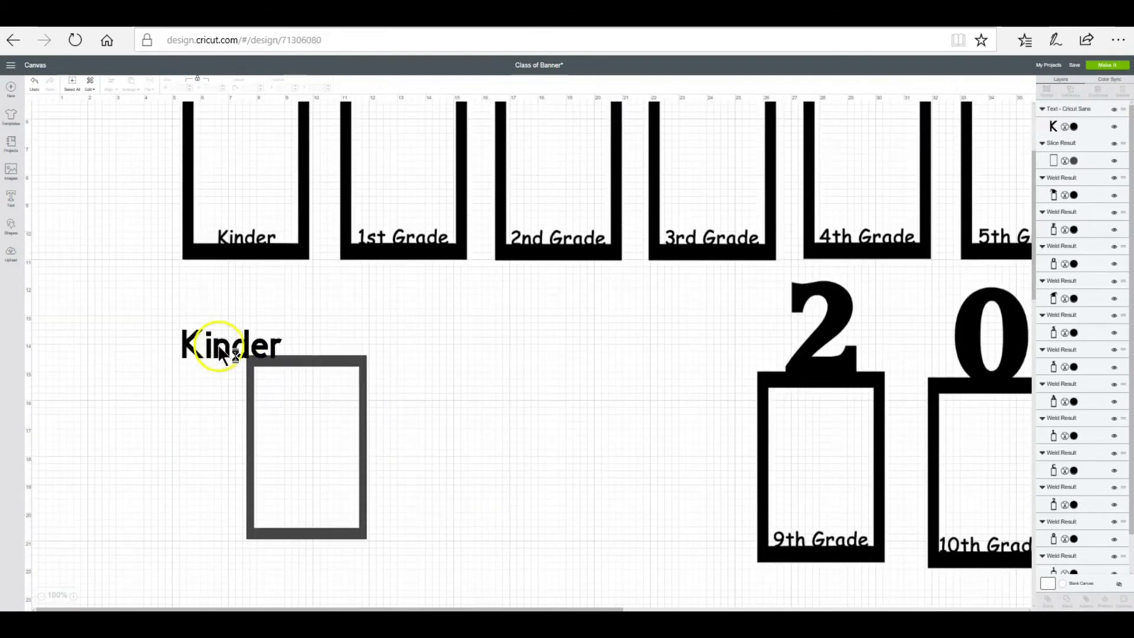
pyautogui.moveTo(209, 348); pyautogui.dragTo(299, 538)
pyautogui.click(443, 481)
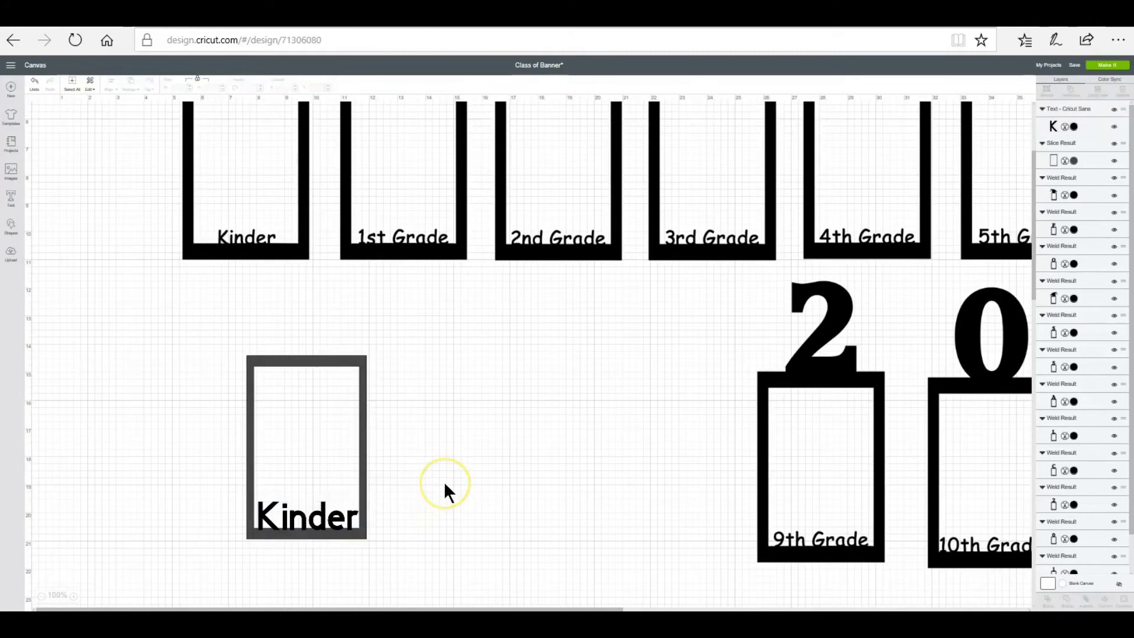
# Select the Kinder text together with the hollow frame and weld them into one shape
pyautogui.keyDown('ctrl'); pyautogui.scroll(3, 444, 480); pyautogui.keyUp('ctrl')
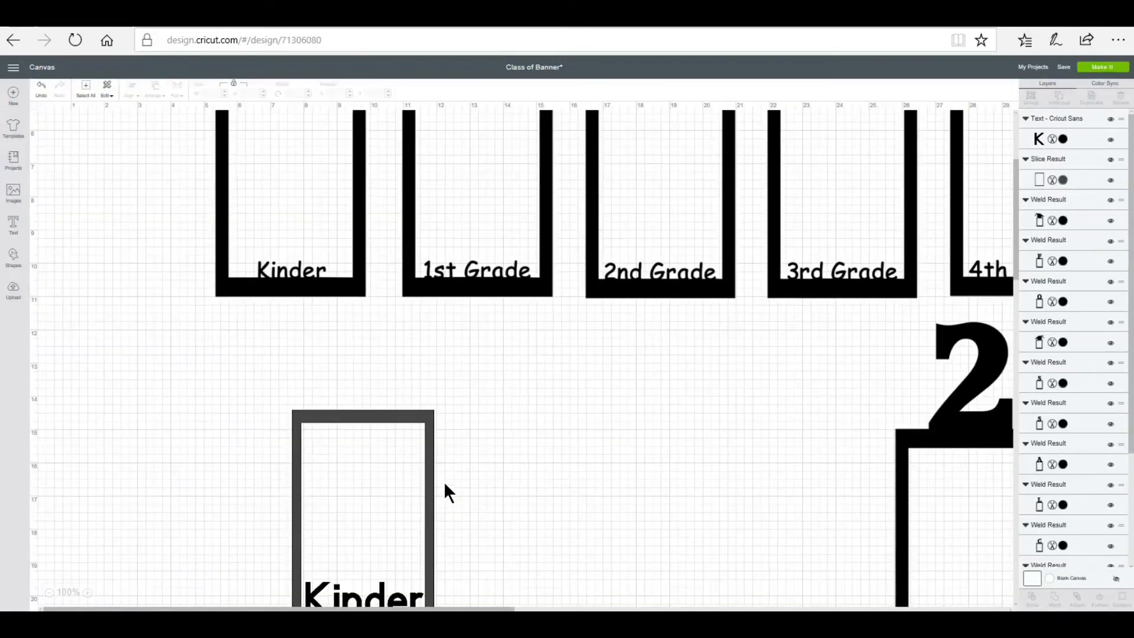
pyautogui.scroll(-4, 522, 480)
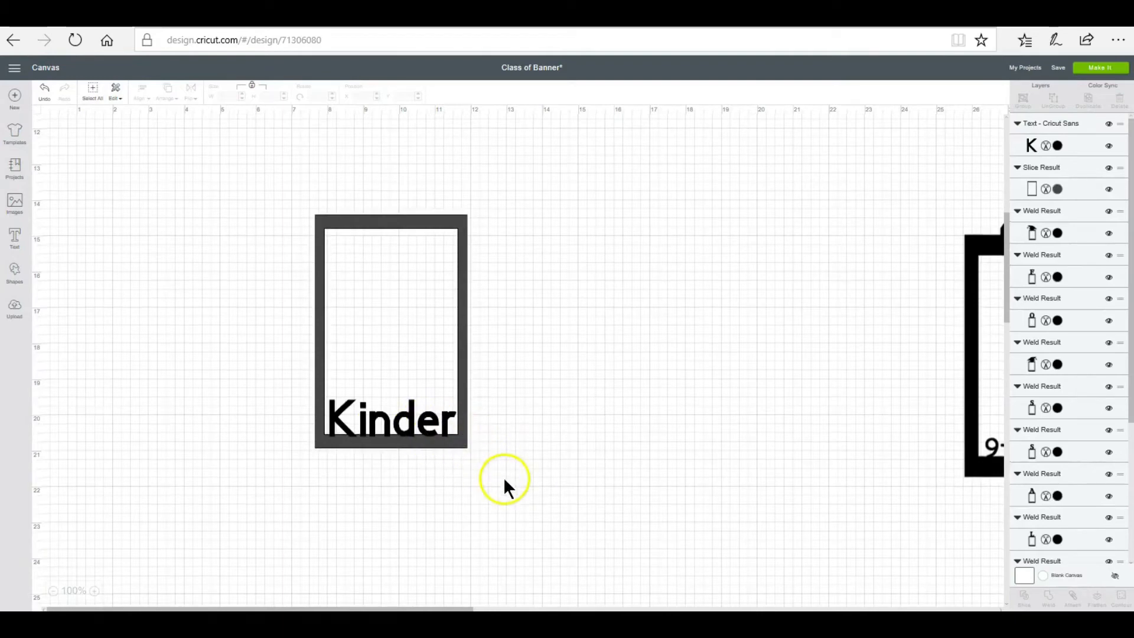
pyautogui.moveTo(504, 477); pyautogui.dragTo(237, 334)
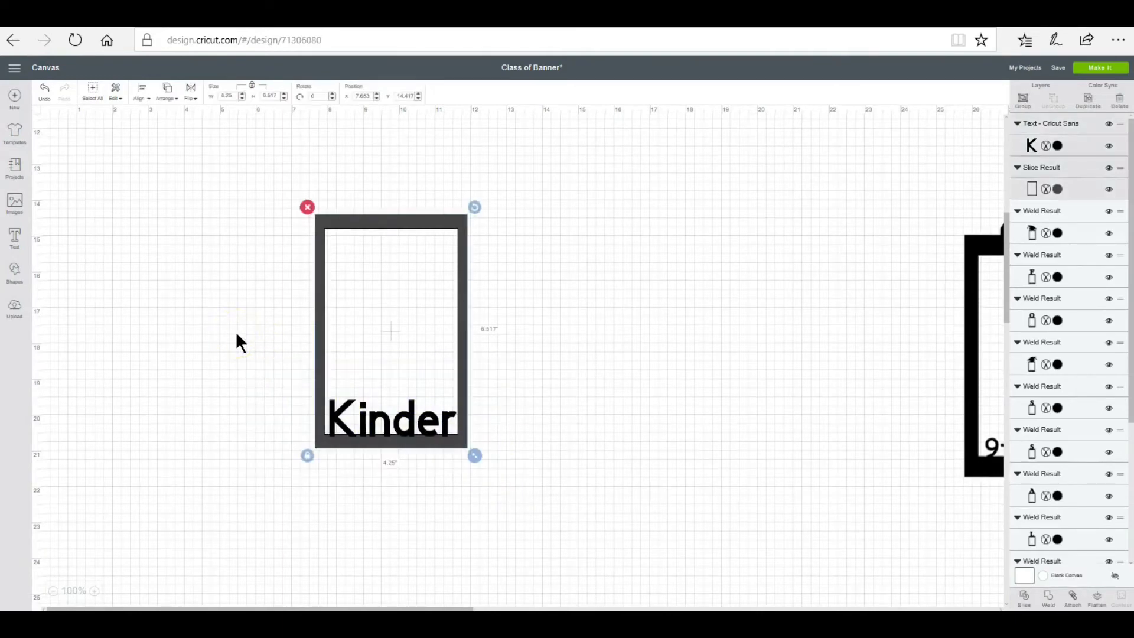
pyautogui.click(1051, 605)
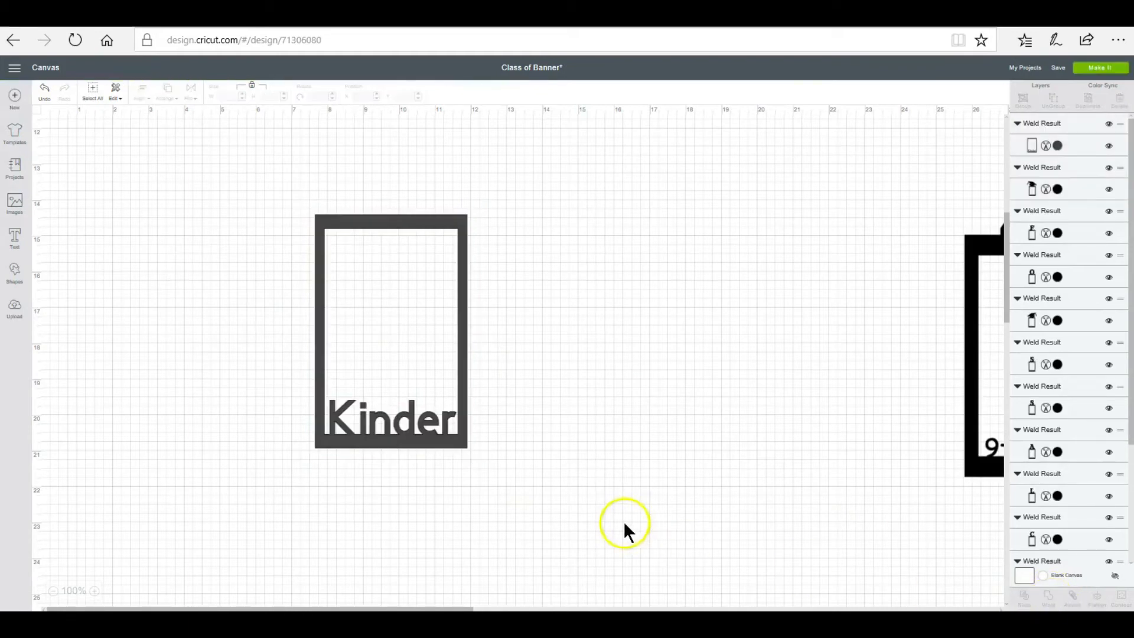
# Move the welded Kinder frame lower on the canvas to leave open space above it
pyautogui.moveTo(419, 445); pyautogui.dragTo(385, 448)
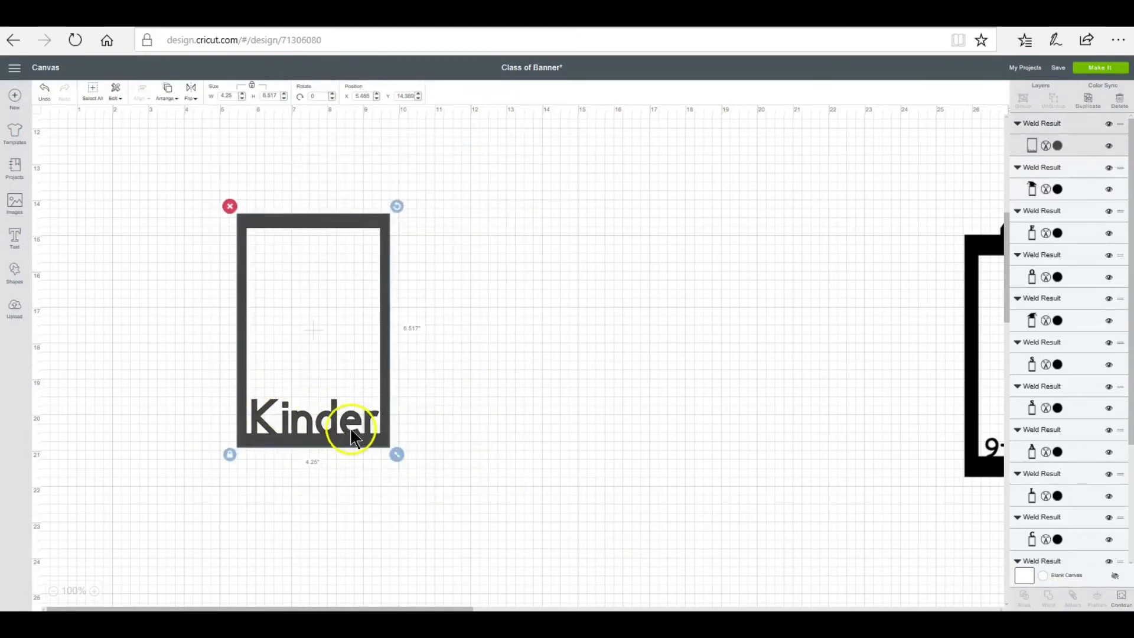
pyautogui.moveTo(341, 443); pyautogui.dragTo(408, 530)
pyautogui.click(73, 242)
# Add a new text object containing the single letter "C"
pyautogui.click(15, 237)
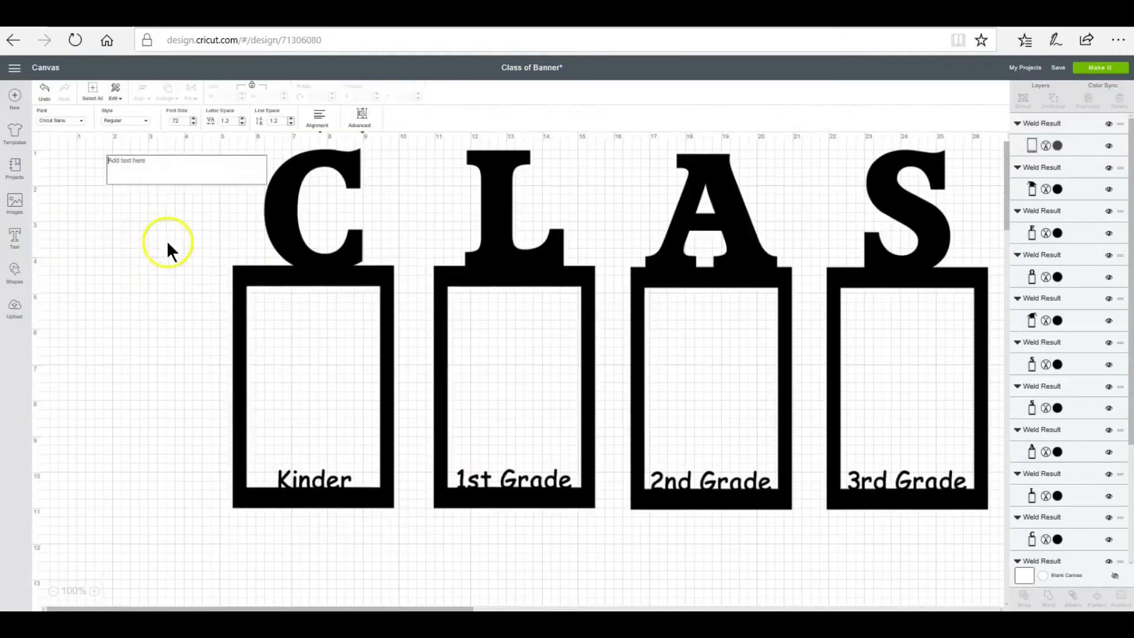
pyautogui.write('C')
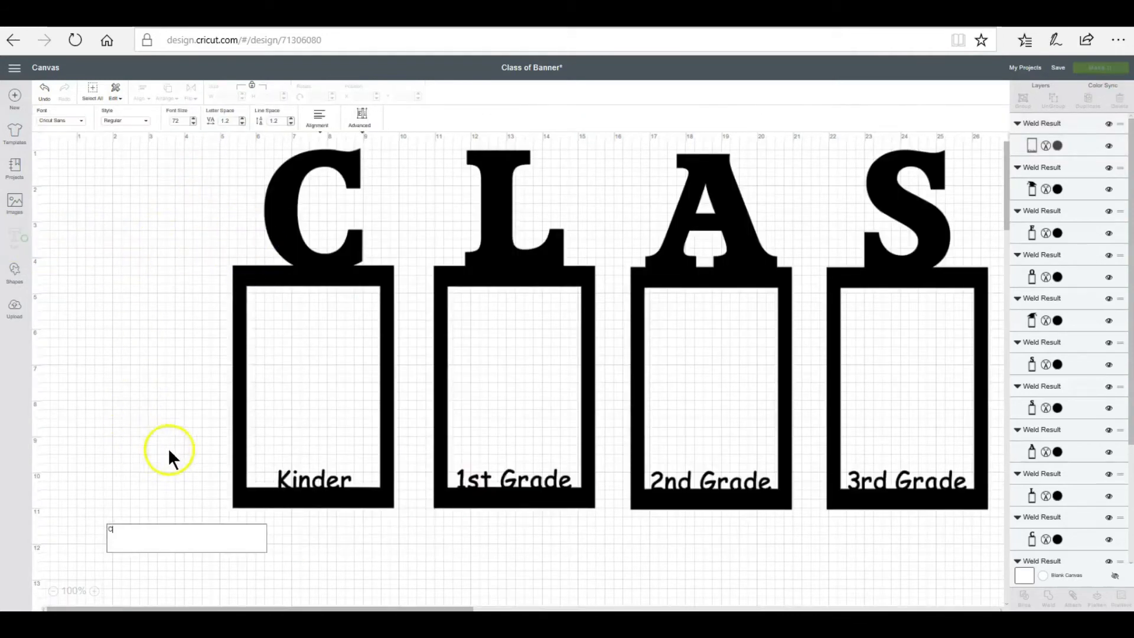
pyautogui.click(171, 469)
# Enlarge the letter C to about 3.46 by 4.56 inches and seat it overlapping the top bar of the new Kinder frame
pyautogui.scroll(-5, 304, 516)
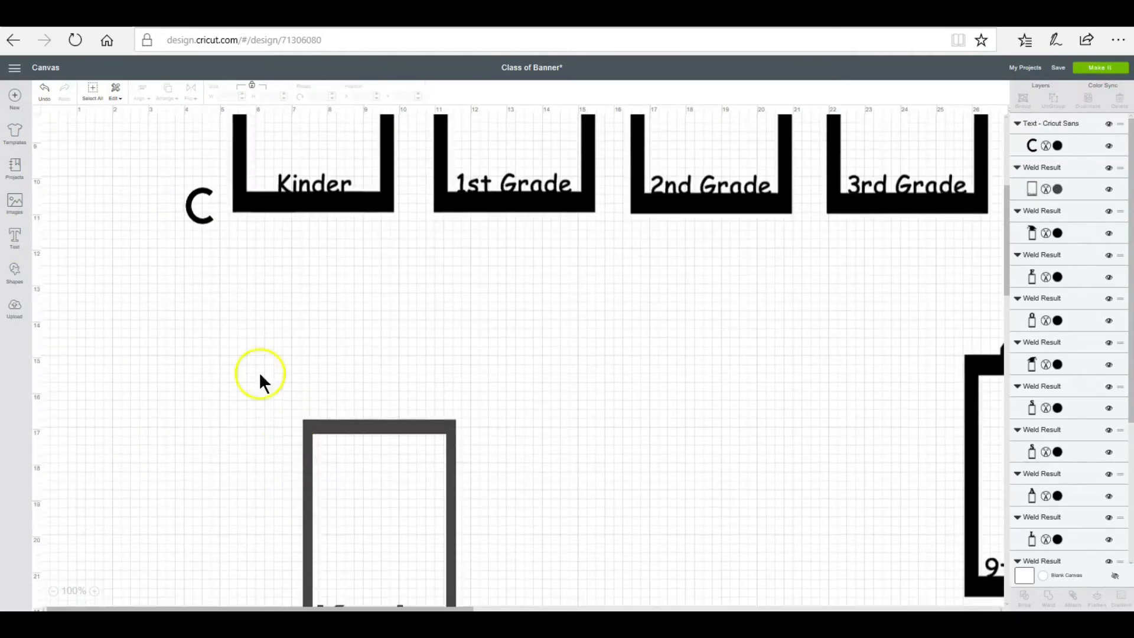
pyautogui.click(202, 218)
pyautogui.moveTo(211, 241); pyautogui.dragTo(518, 513)
pyautogui.moveTo(421, 487); pyautogui.dragTo(391, 415)
pyautogui.scroll(-2, 515, 462)
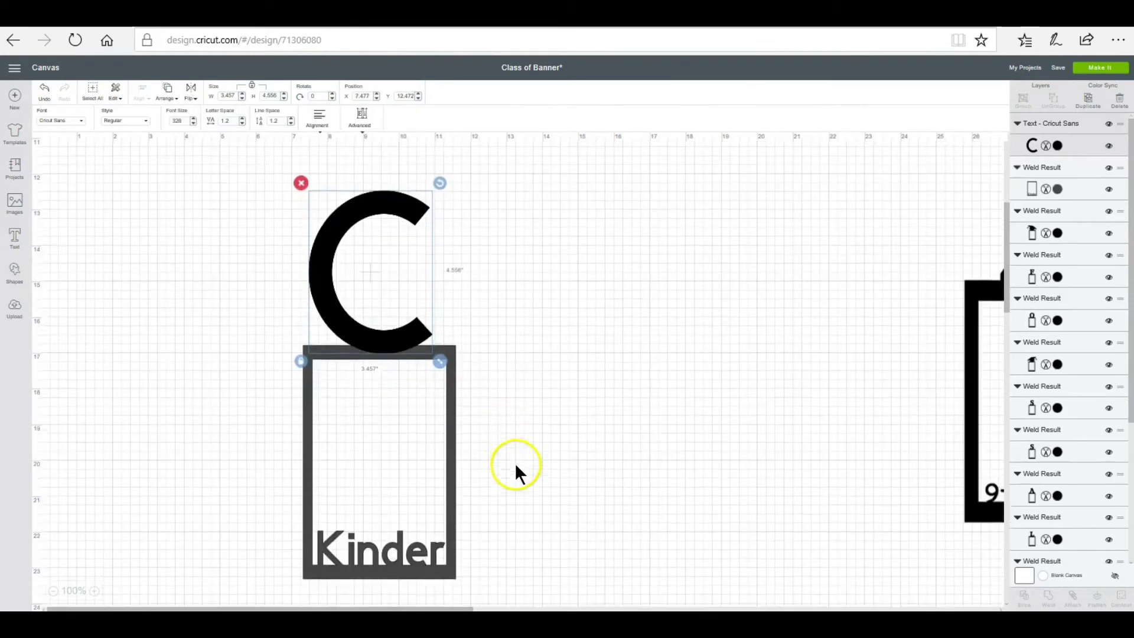
# Weld the letter C to the new Kinder frame and move the combined piece slightly up and left
pyautogui.moveTo(244, 272); pyautogui.dragTo(534, 499)
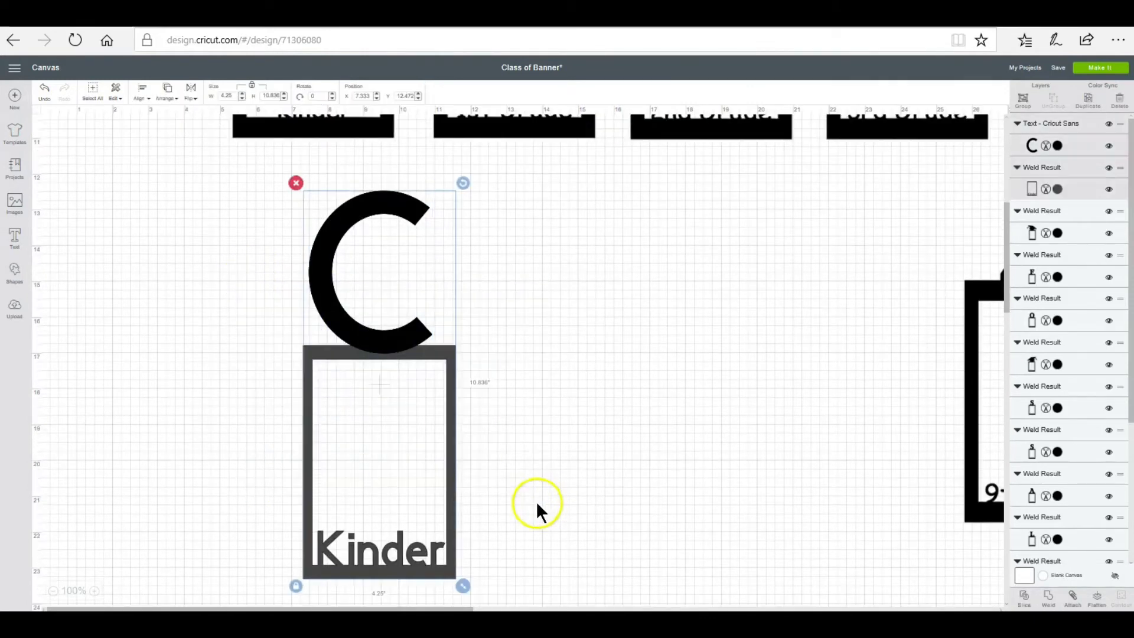
pyautogui.click(1050, 602)
pyautogui.click(789, 538)
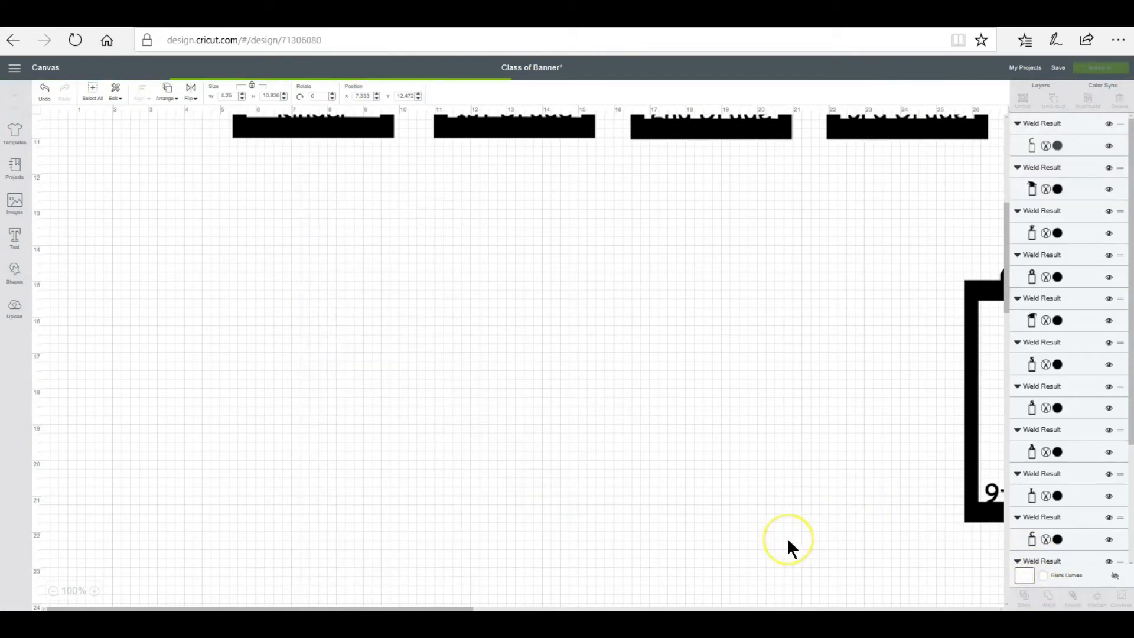
pyautogui.moveTo(398, 346); pyautogui.dragTo(378, 329)
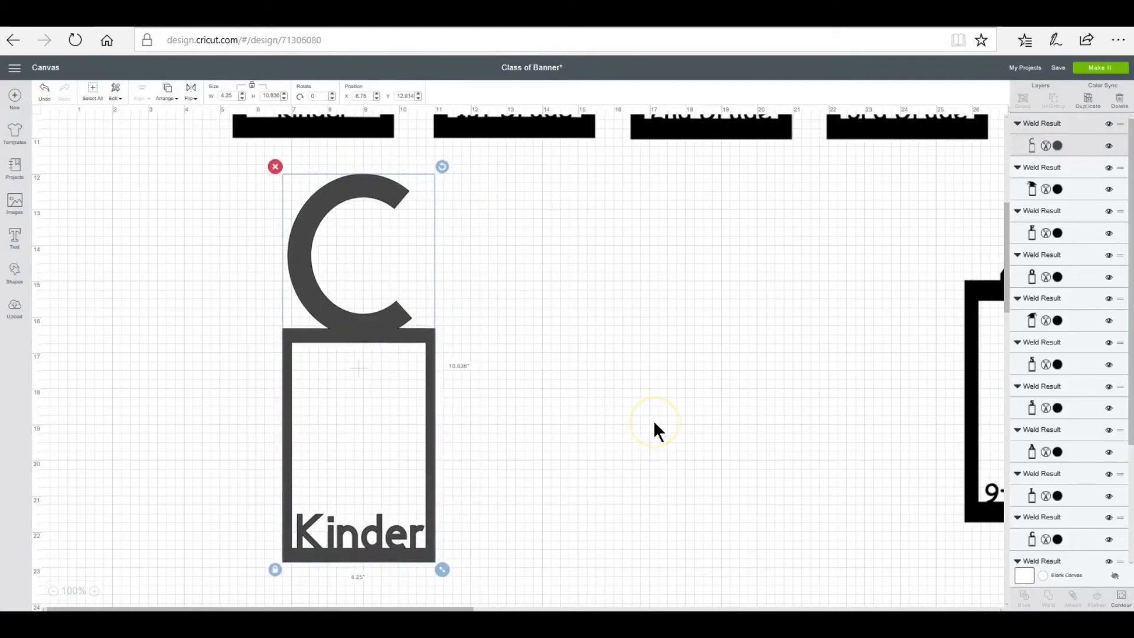
pyautogui.scroll(2, 653, 421)
pyautogui.scroll(-5, 653, 421)
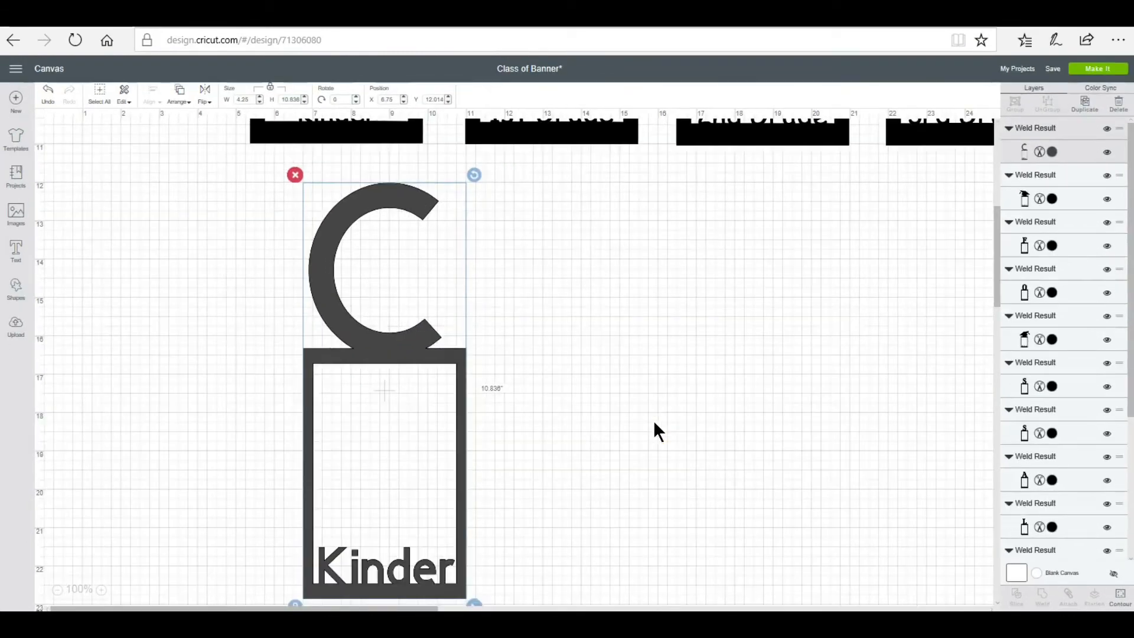
pyautogui.scroll(-4, 653, 420)
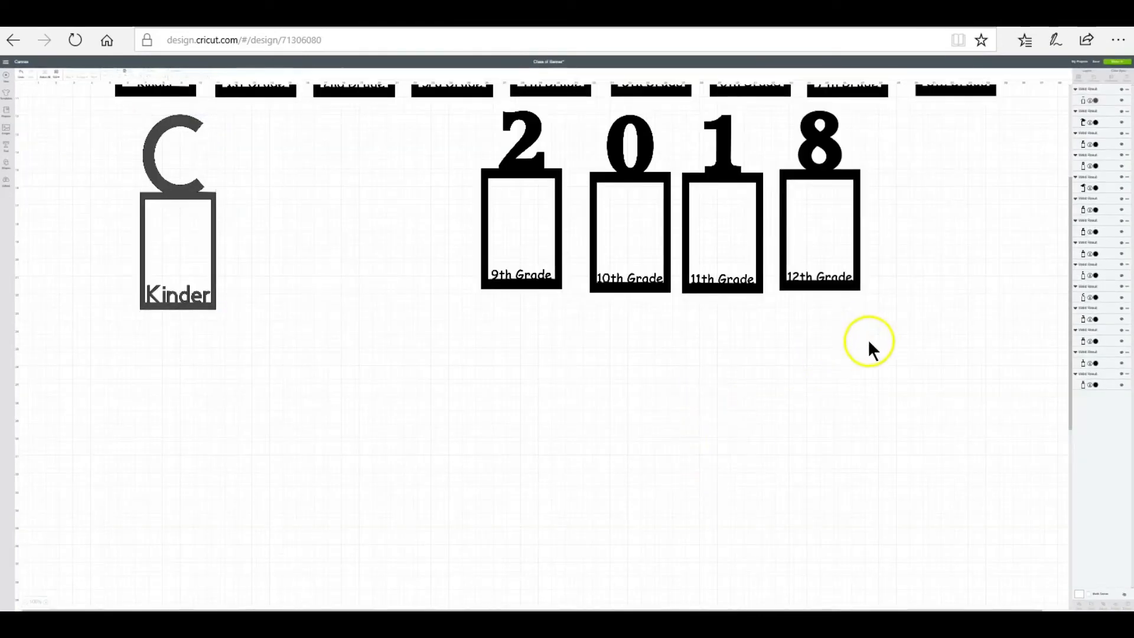
pyautogui.scroll(3, 868, 341)
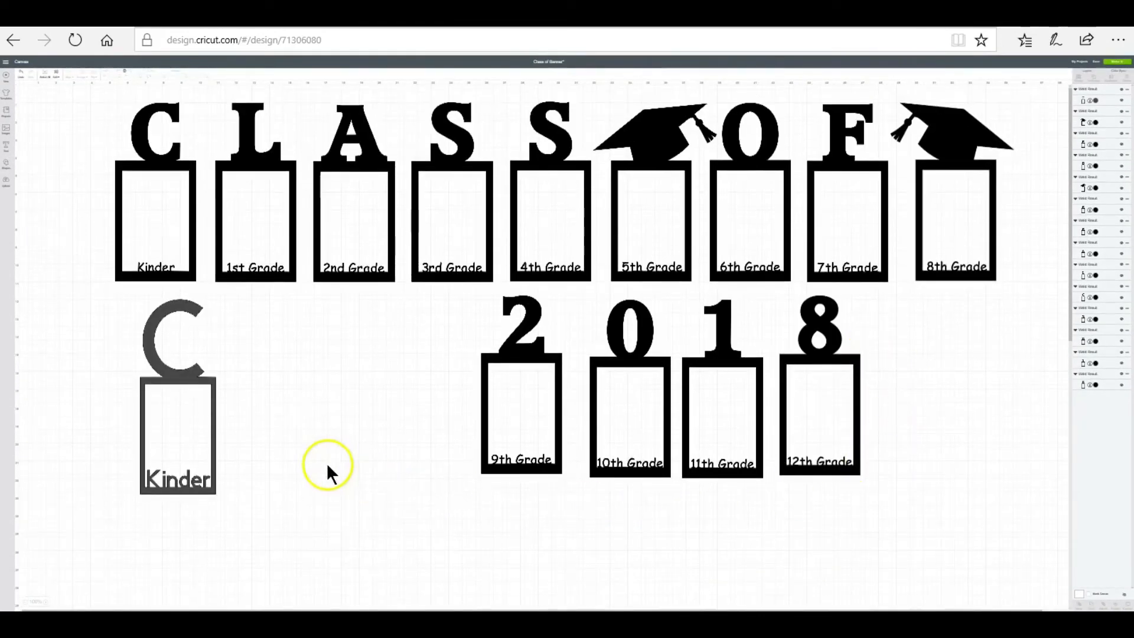